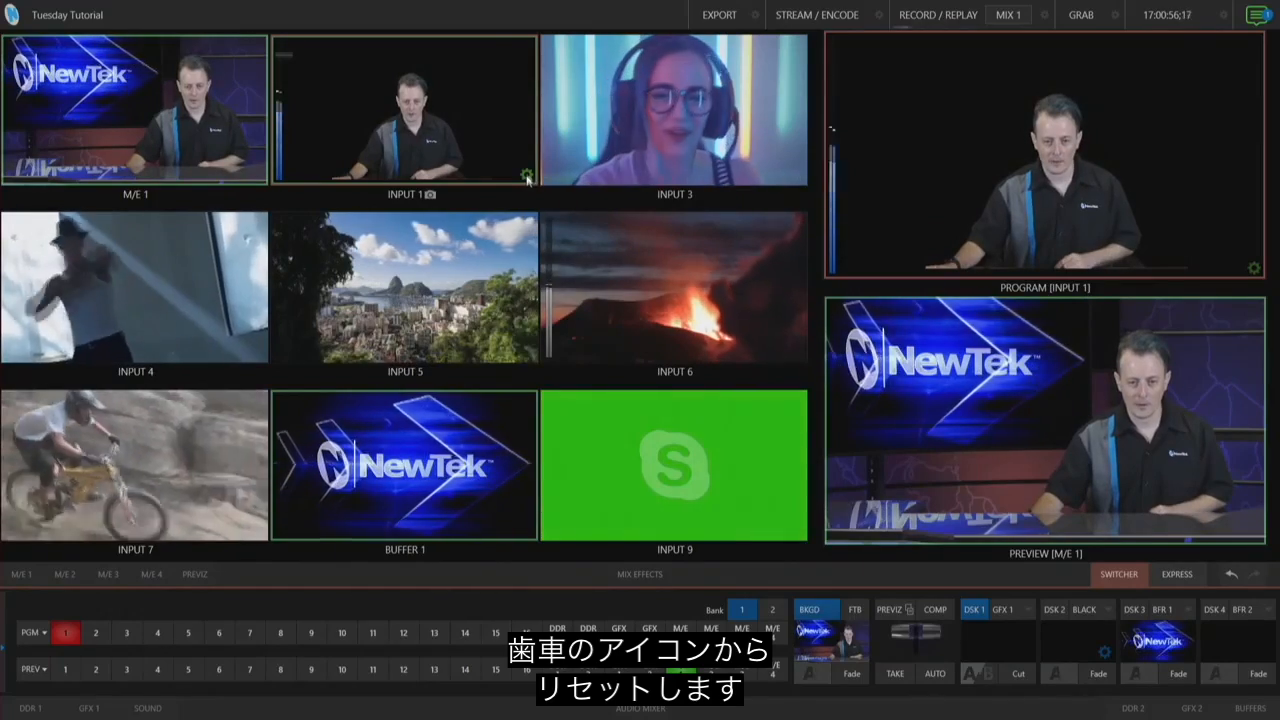
# Step: Open Input 1's settings, turn off LiveMatte and Crop Source, and close the panel
pyautogui.click(527, 176)
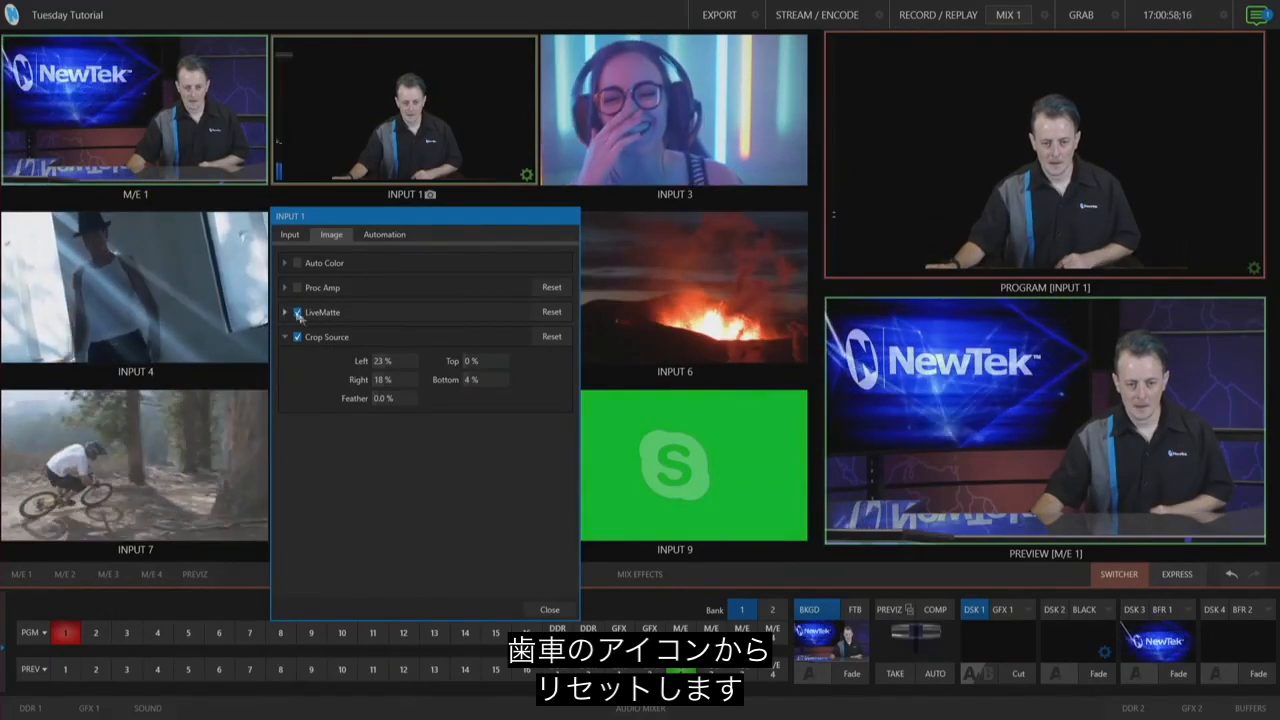
pyautogui.click(297, 312)
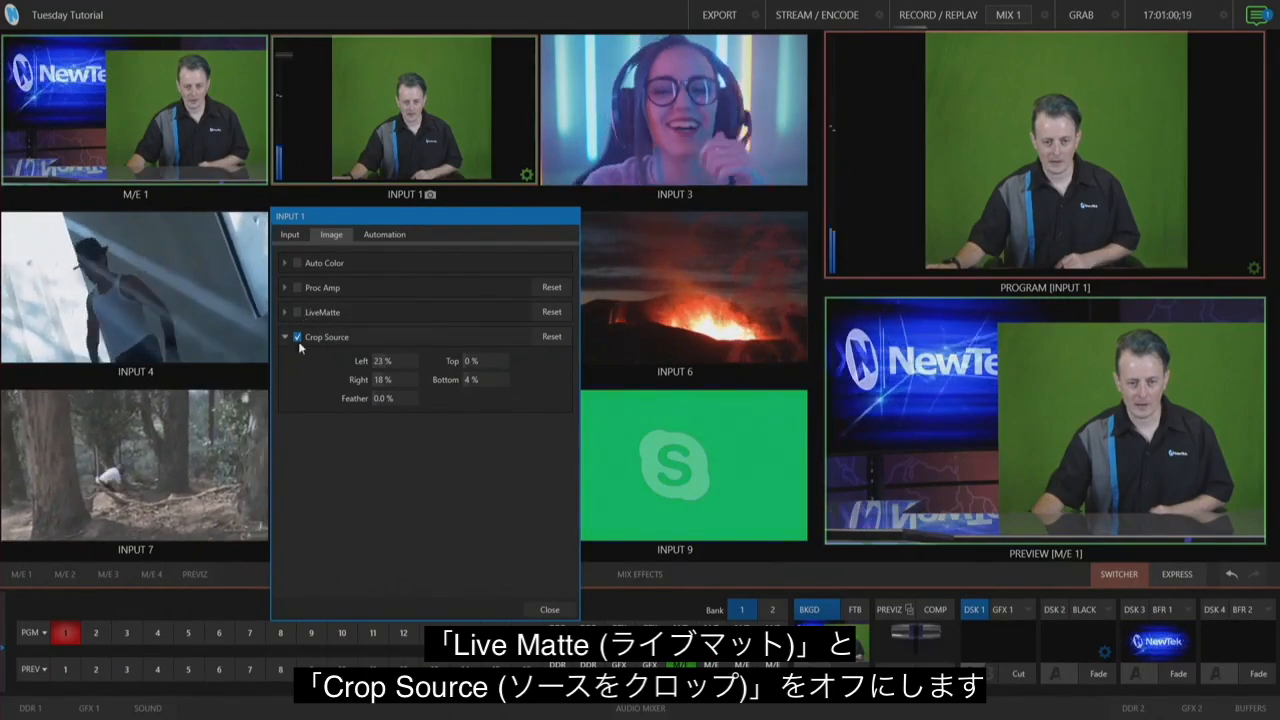
pyautogui.click(297, 337)
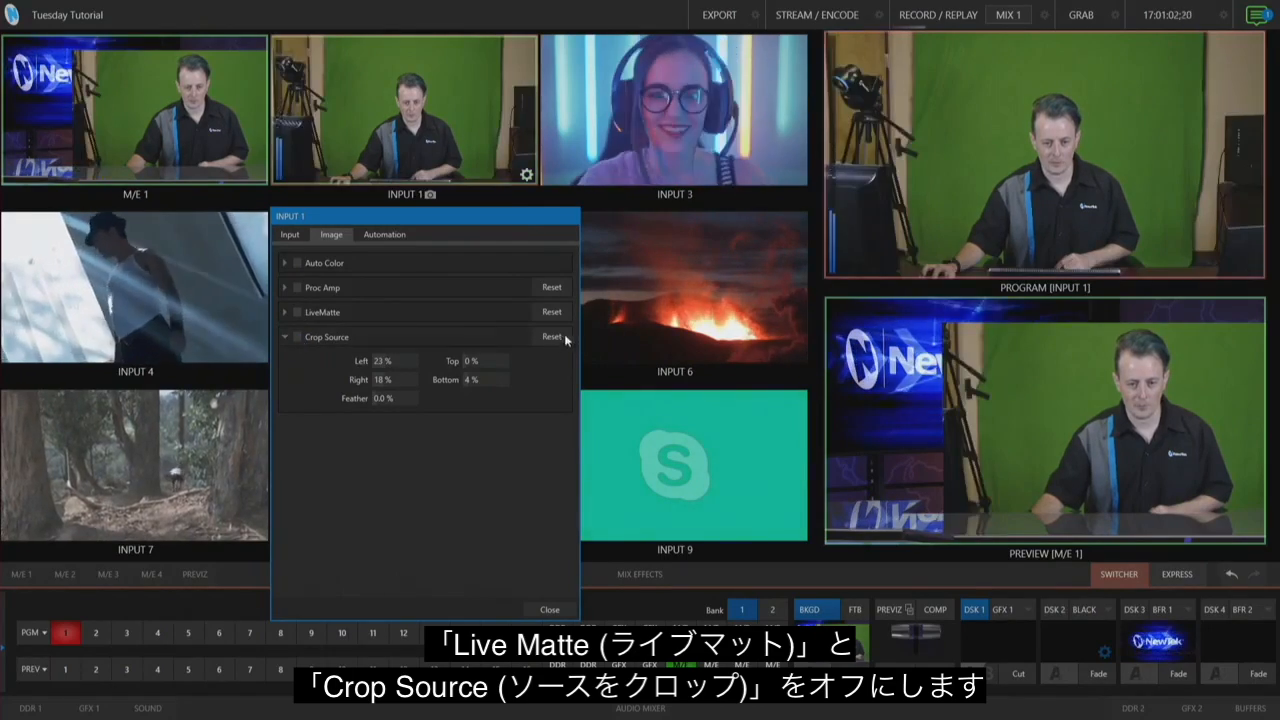
pyautogui.click(547, 610)
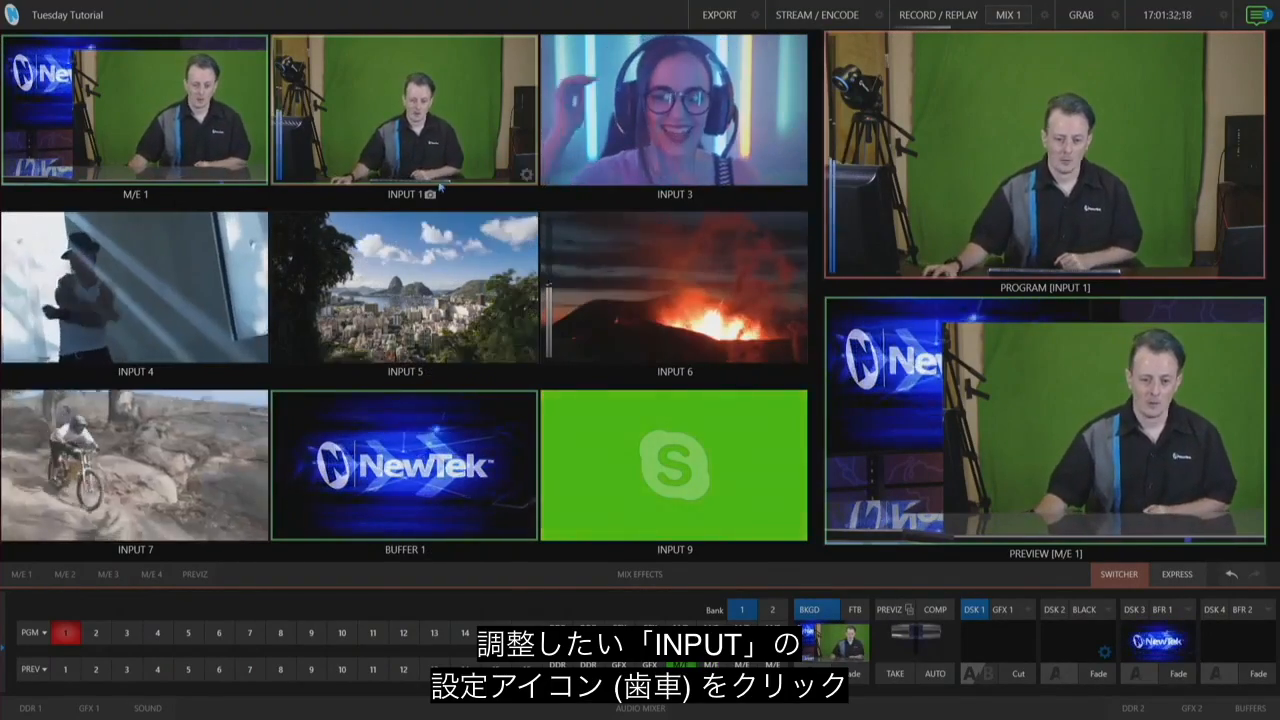
# Step: Reopen Input 1's settings and enable Crop Source in the Image tab
pyautogui.moveTo(526, 177)
pyautogui.click(526, 177)
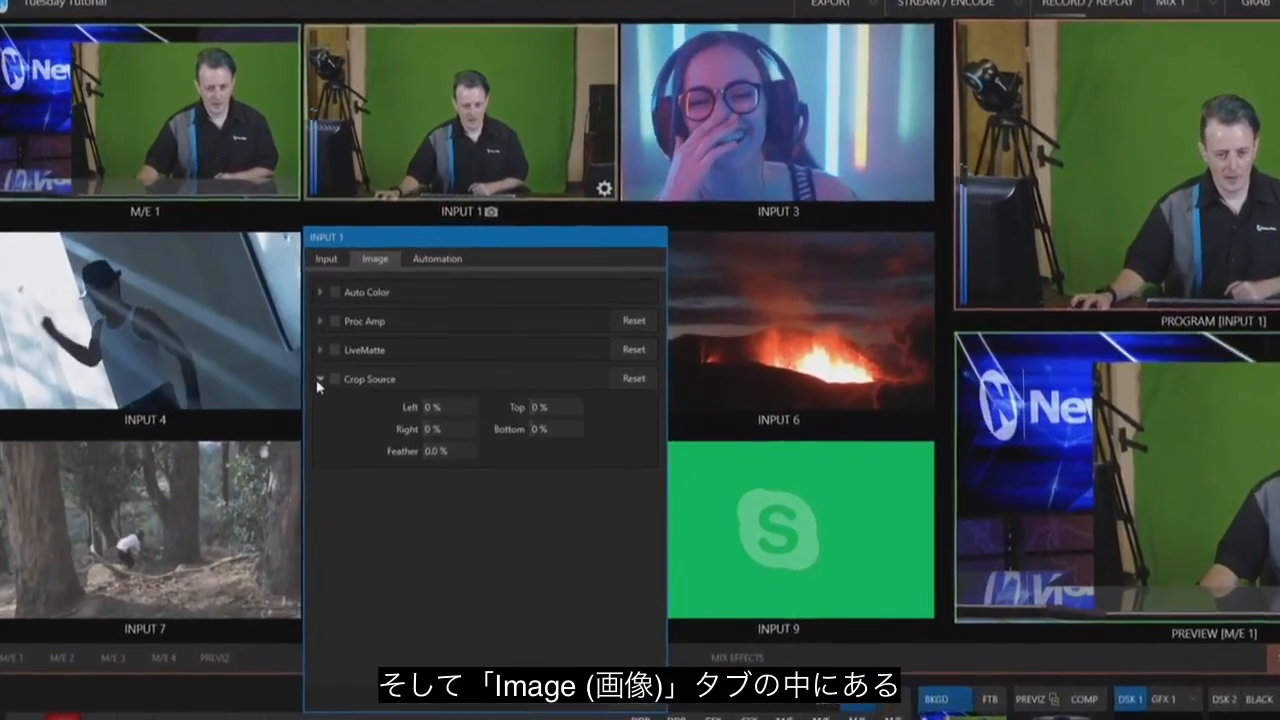
pyautogui.click(285, 337)
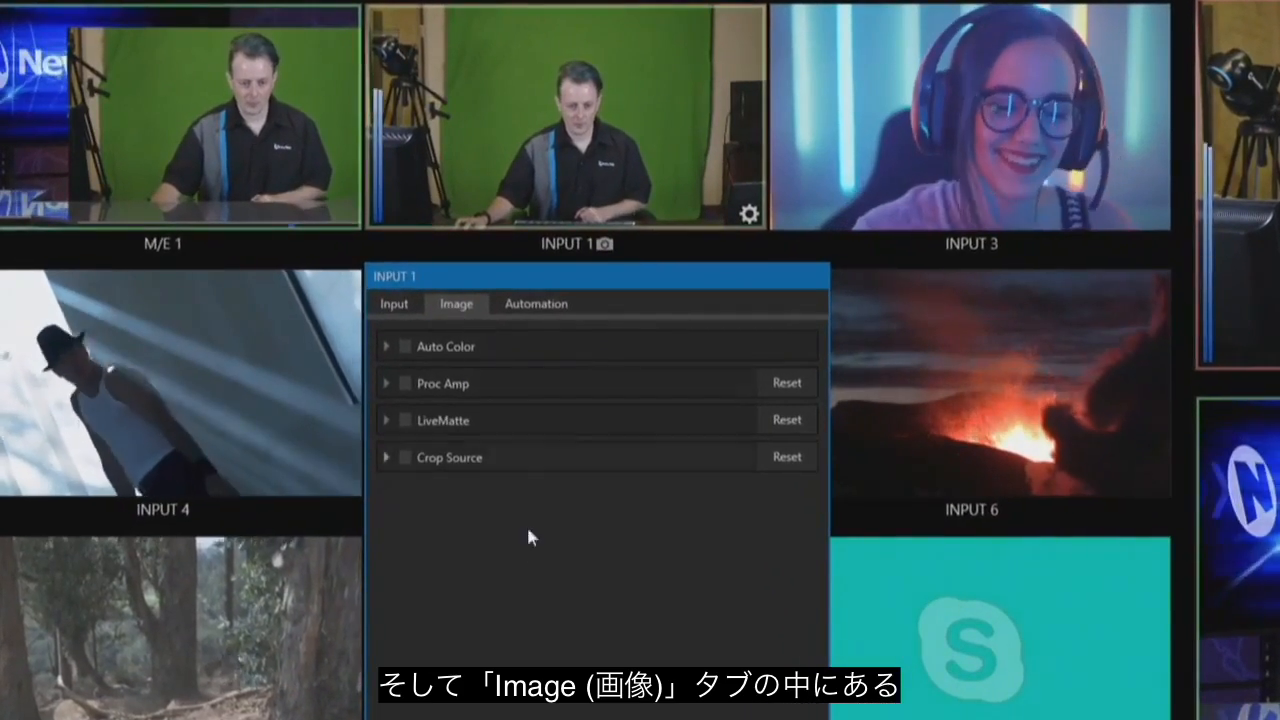
pyautogui.click(386, 457)
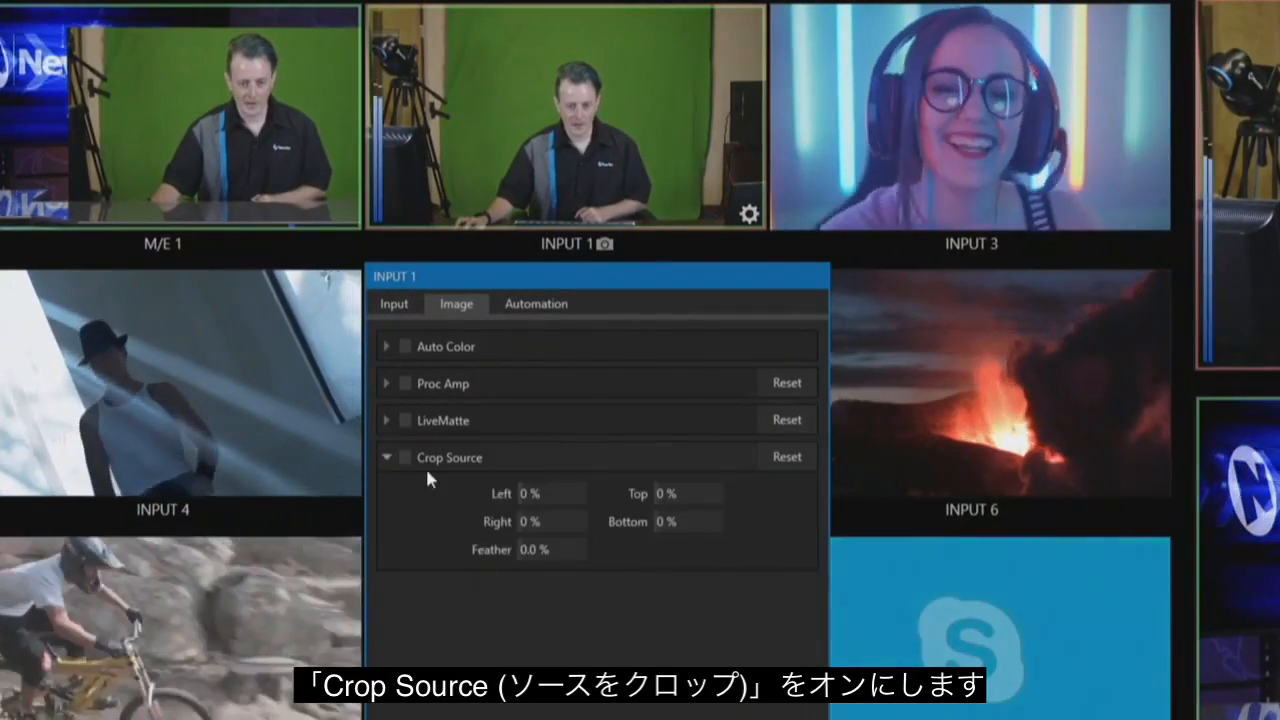
pyautogui.click(405, 457)
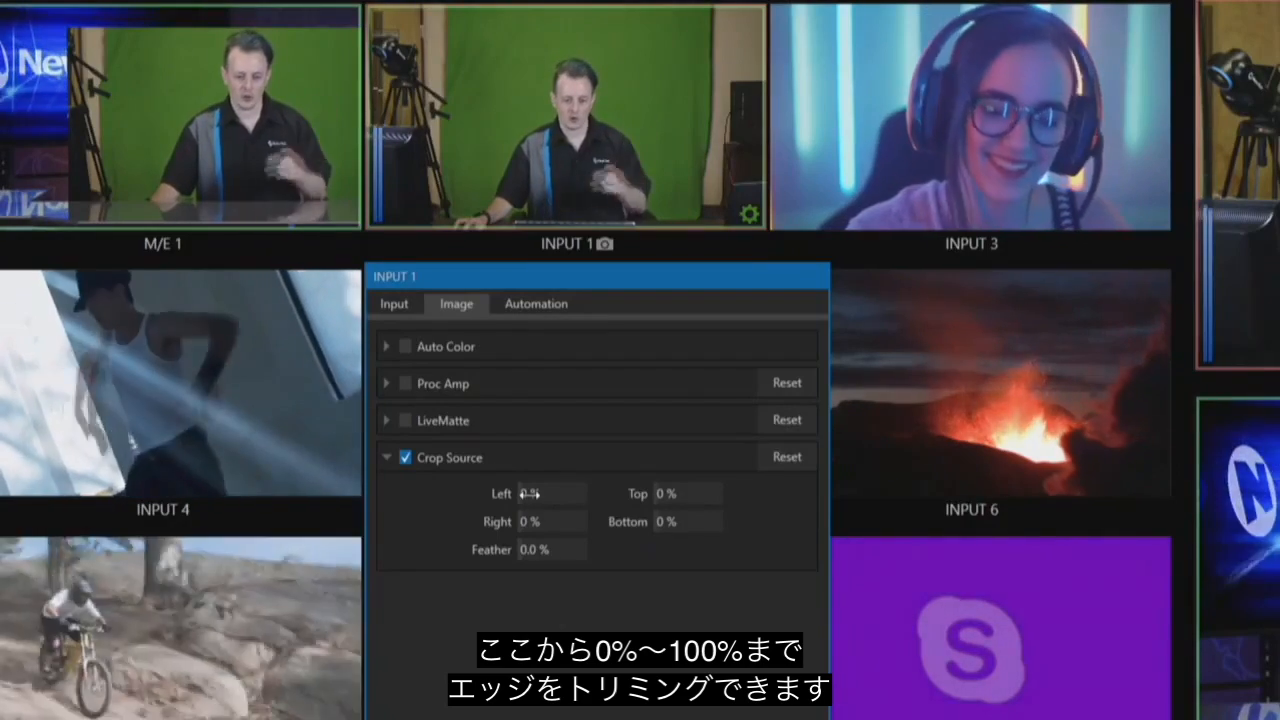
# Step: Crop Input 1's source to Left 23%, Right 17%, Top 8% and Bottom 7%
pyautogui.moveTo(530, 493); pyautogui.dragTo(498, 522)
pyautogui.moveTo(684, 495); pyautogui.dragTo(642, 532)
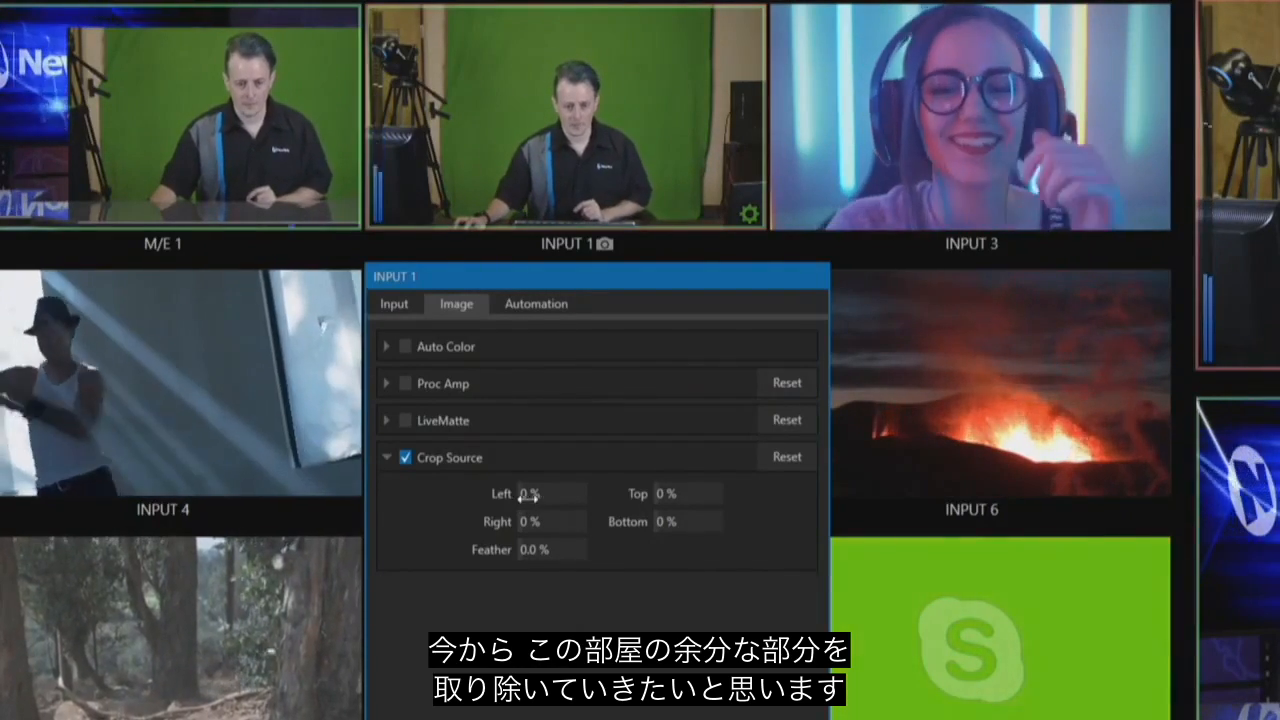
pyautogui.moveTo(541, 497); pyautogui.dragTo(603, 498)
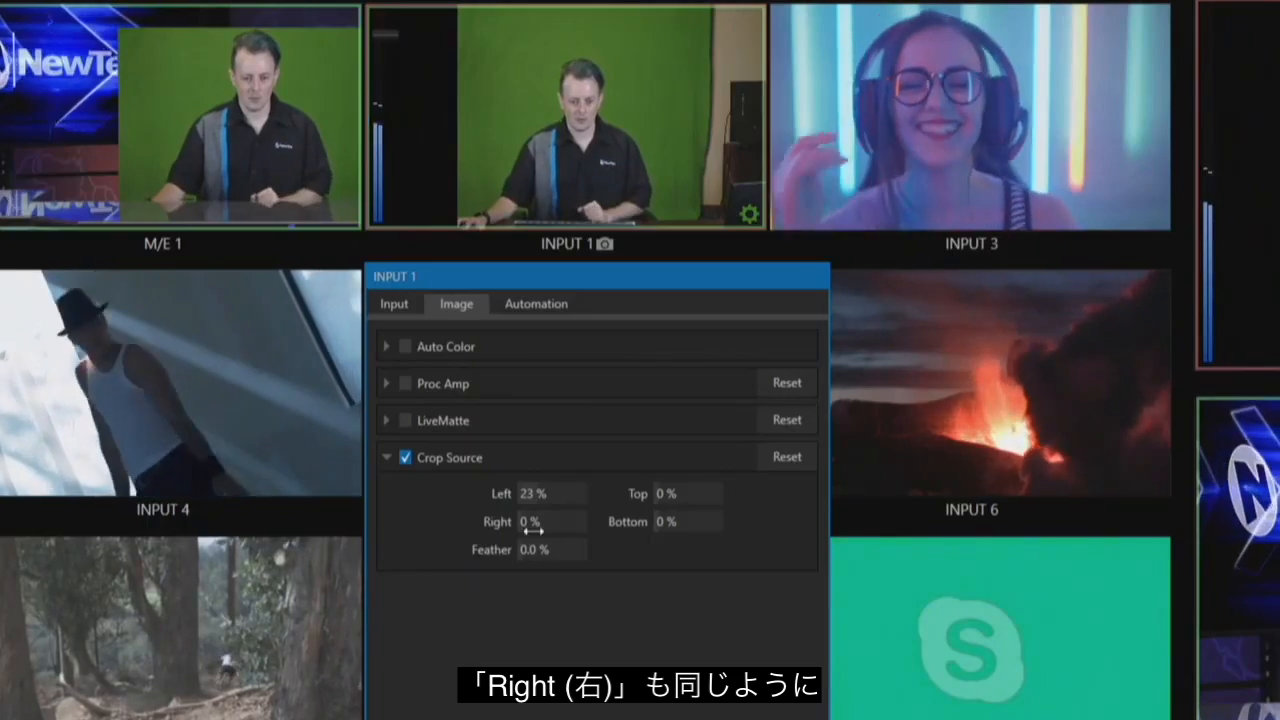
pyautogui.moveTo(530, 521); pyautogui.dragTo(580, 521)
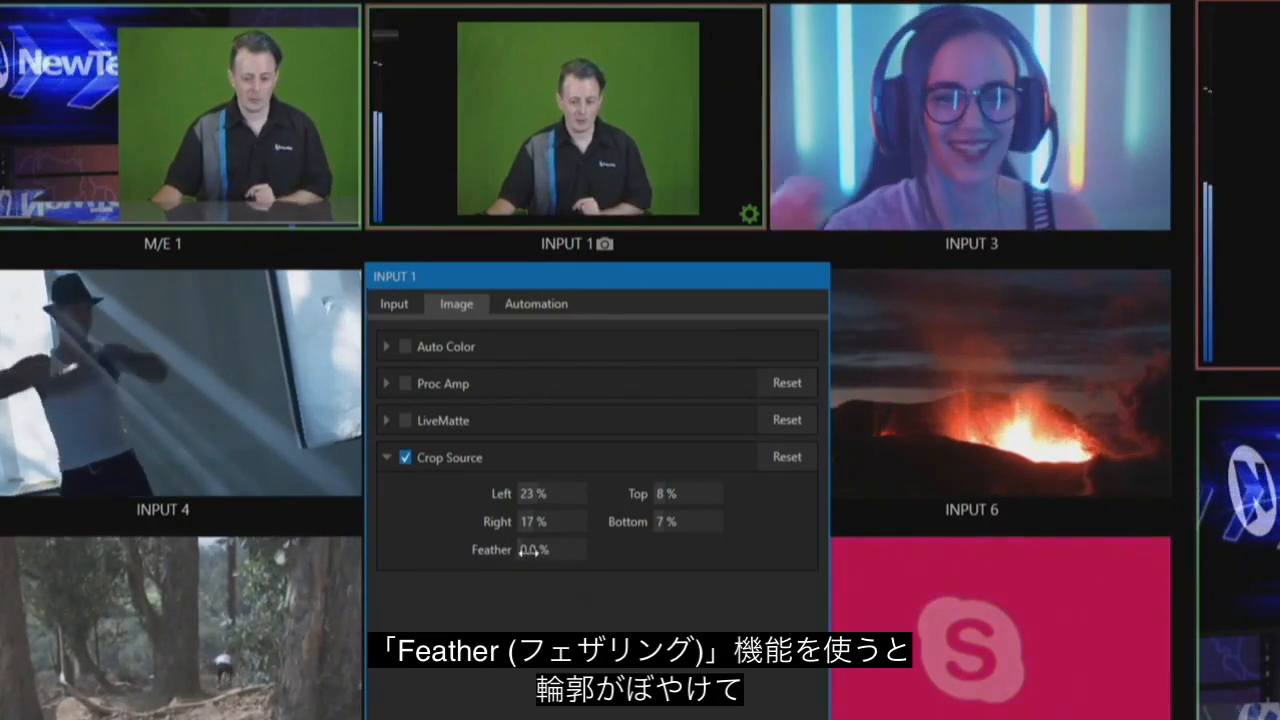
# Step: Preview a crop feather of about 1.7% and return it to 0%, then enable LiveMatte on Input 1
pyautogui.moveTo(524, 549); pyautogui.dragTo(543, 561)
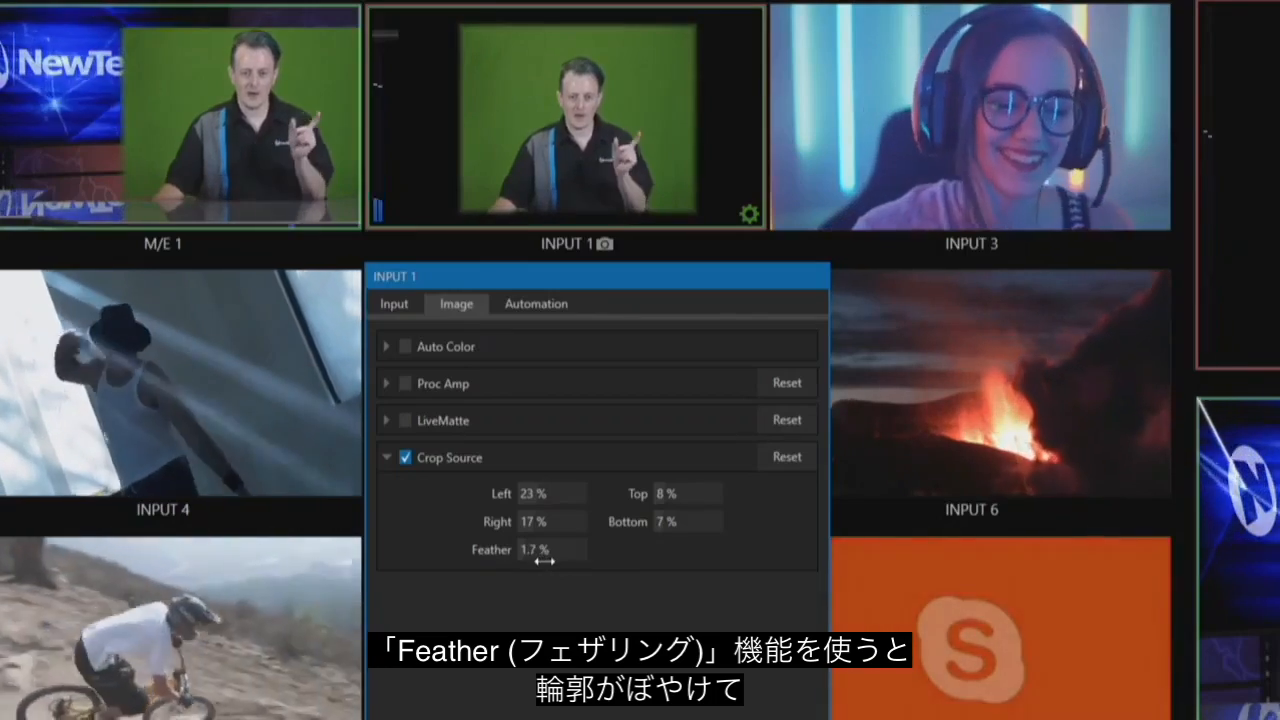
pyautogui.moveTo(543, 561)
pyautogui.mouseDown()
pyautogui.moveTo(631, 554)
pyautogui.moveTo(532, 567)
pyautogui.mouseUp()
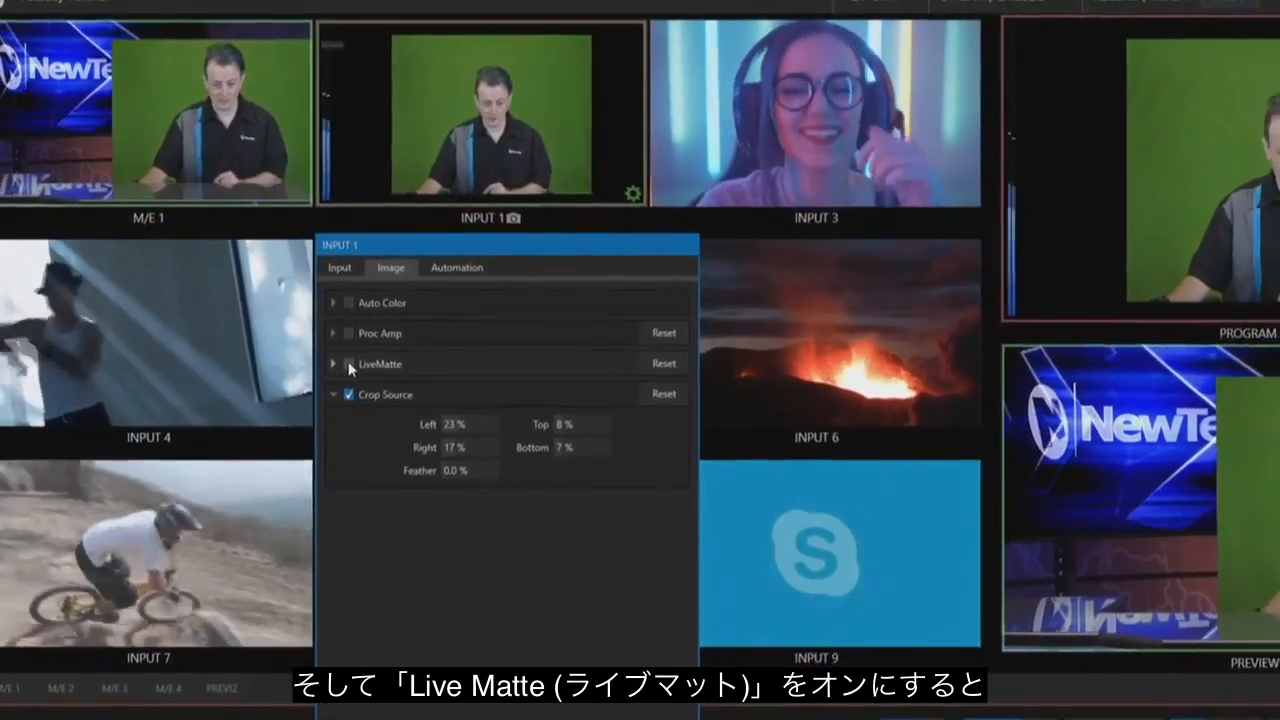
pyautogui.click(348, 363)
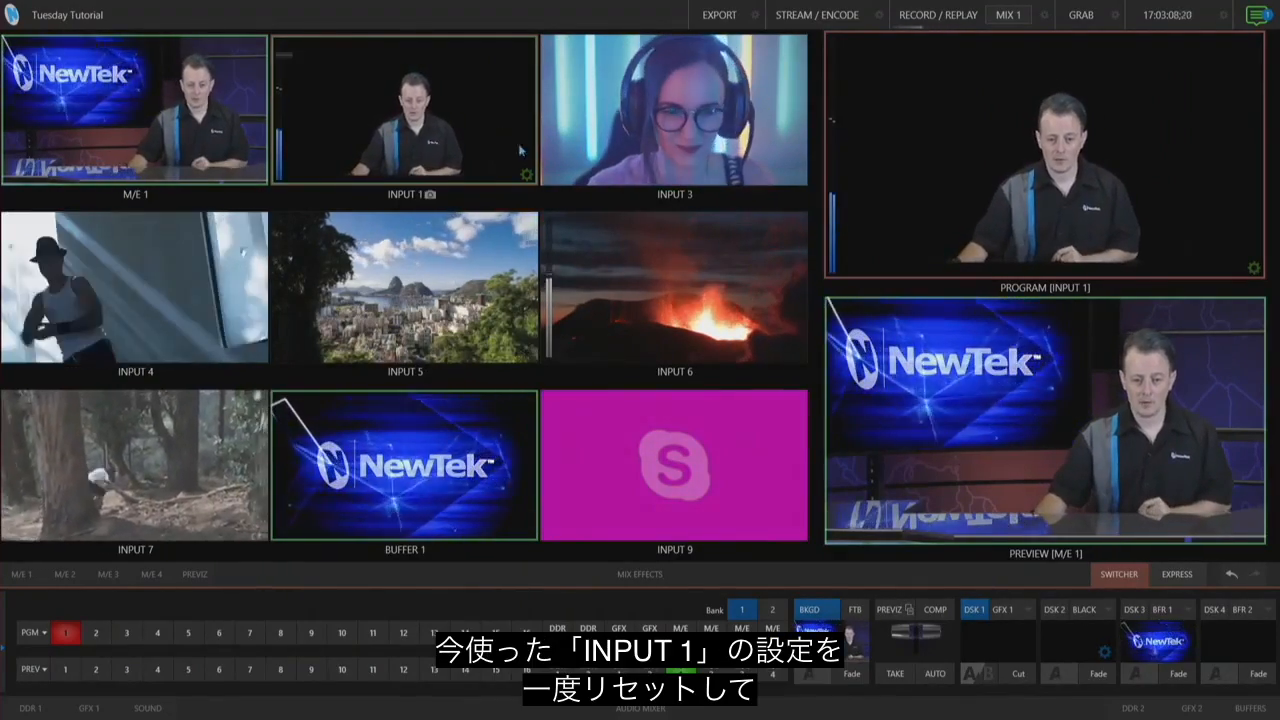
# Step: Reopen Input 1's settings, turn off LiveMatte and Crop Source, and close the panel
pyautogui.click(527, 175)
pyautogui.click(297, 312)
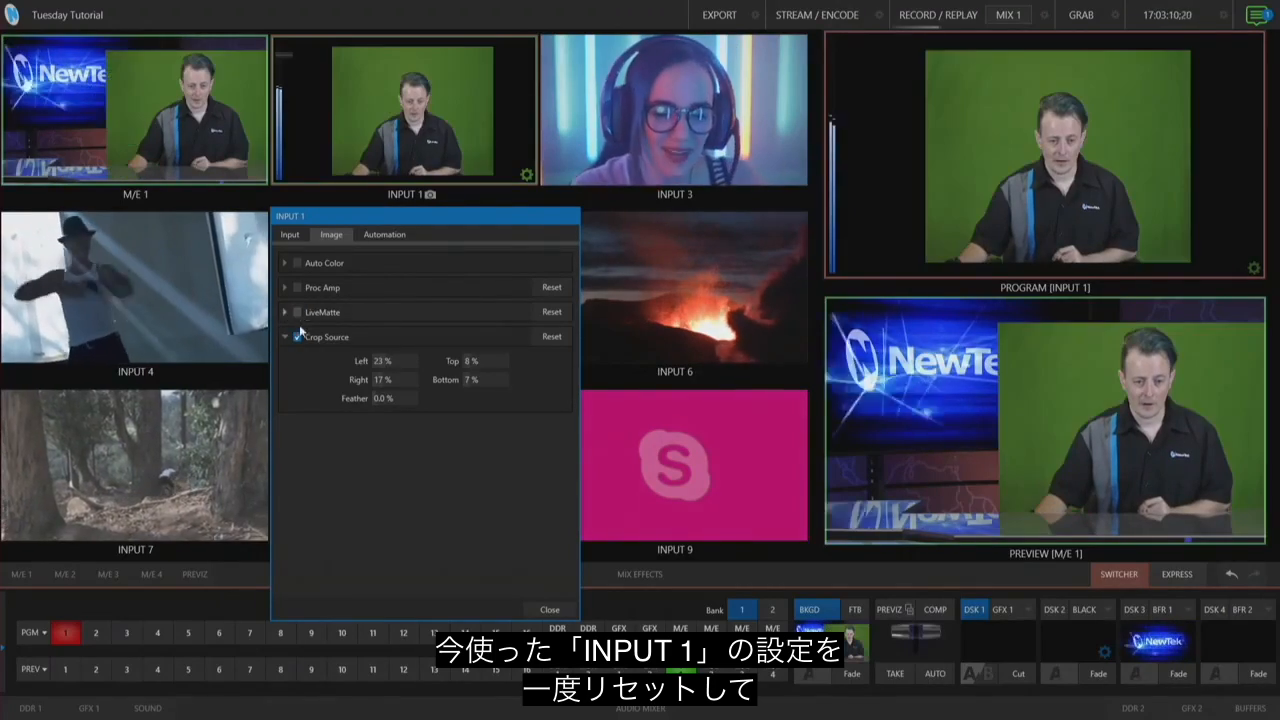
pyautogui.click(297, 337)
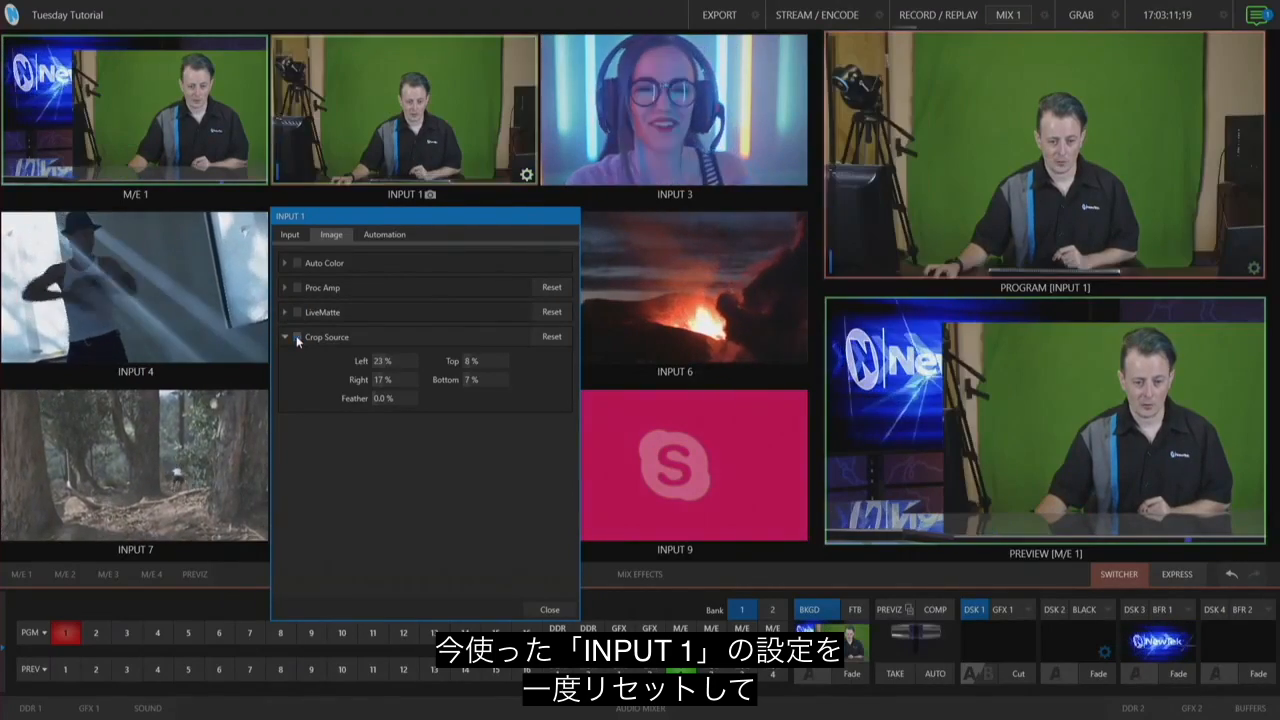
pyautogui.click(549, 609)
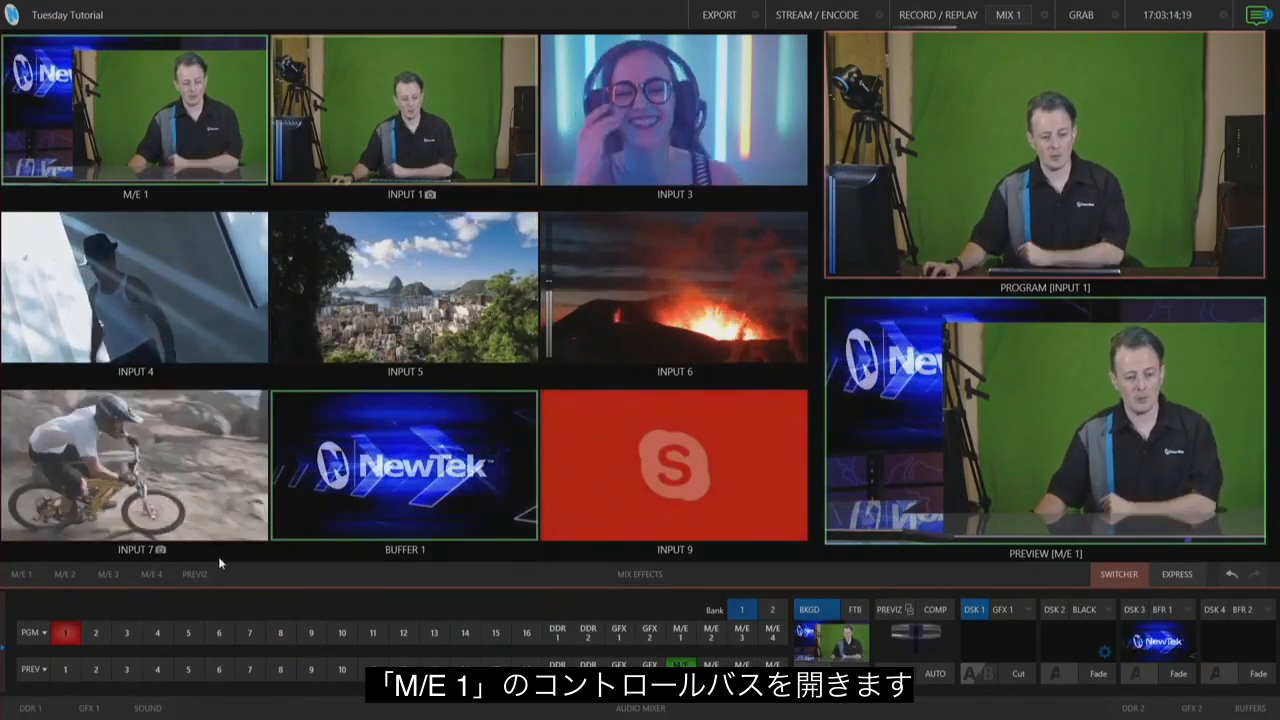
# Step: Open the M/E 1 Row A positioning panel for Input 1 and adjust its crop to Left 27% and Right 24%
pyautogui.click(24, 577)
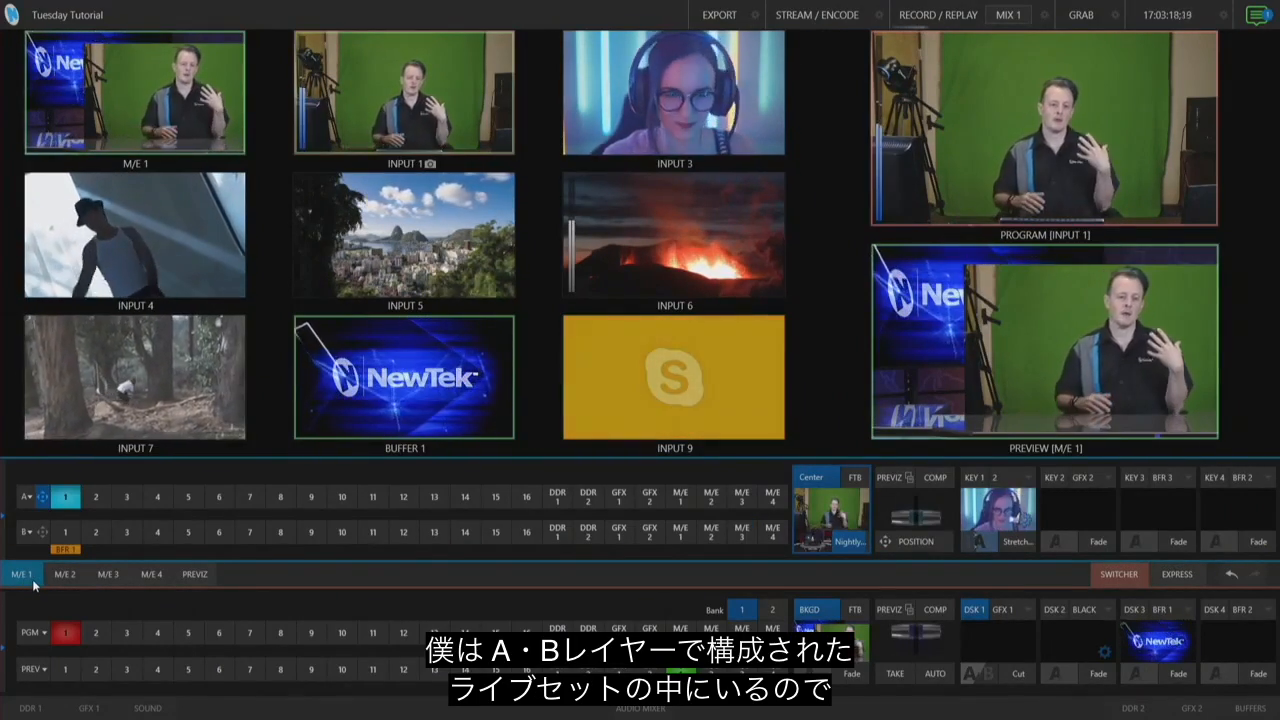
pyautogui.click(43, 498)
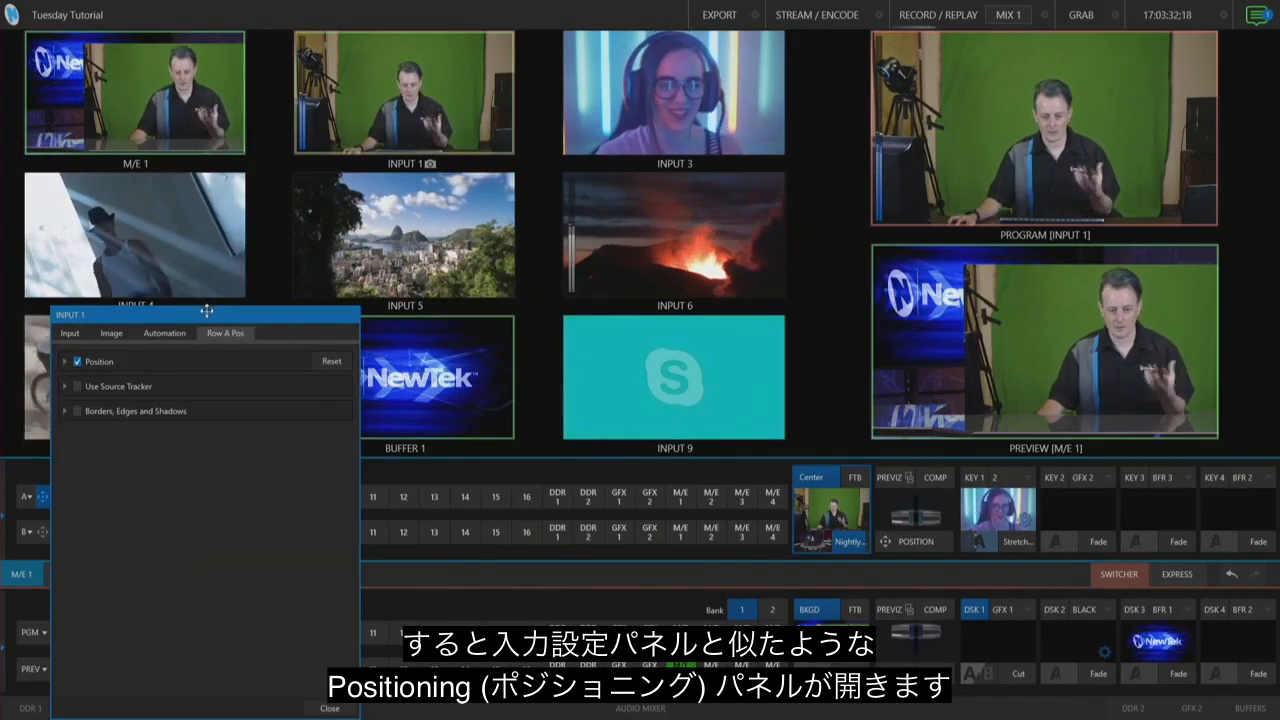
pyautogui.click(64, 361)
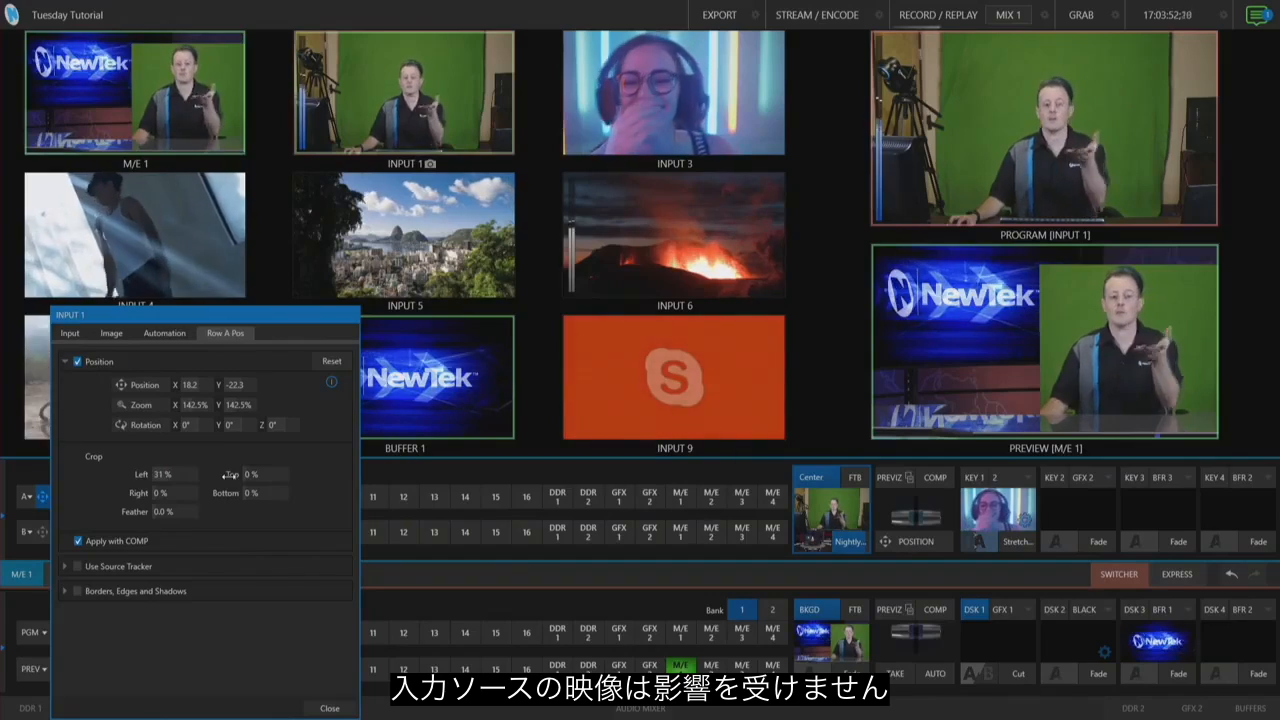
pyautogui.moveTo(230, 475)
pyautogui.mouseDown()
pyautogui.moveTo(311, 483)
pyautogui.moveTo(259, 490)
pyautogui.moveTo(338, 490)
pyautogui.moveTo(176, 495)
pyautogui.moveTo(221, 495)
pyautogui.mouseUp()
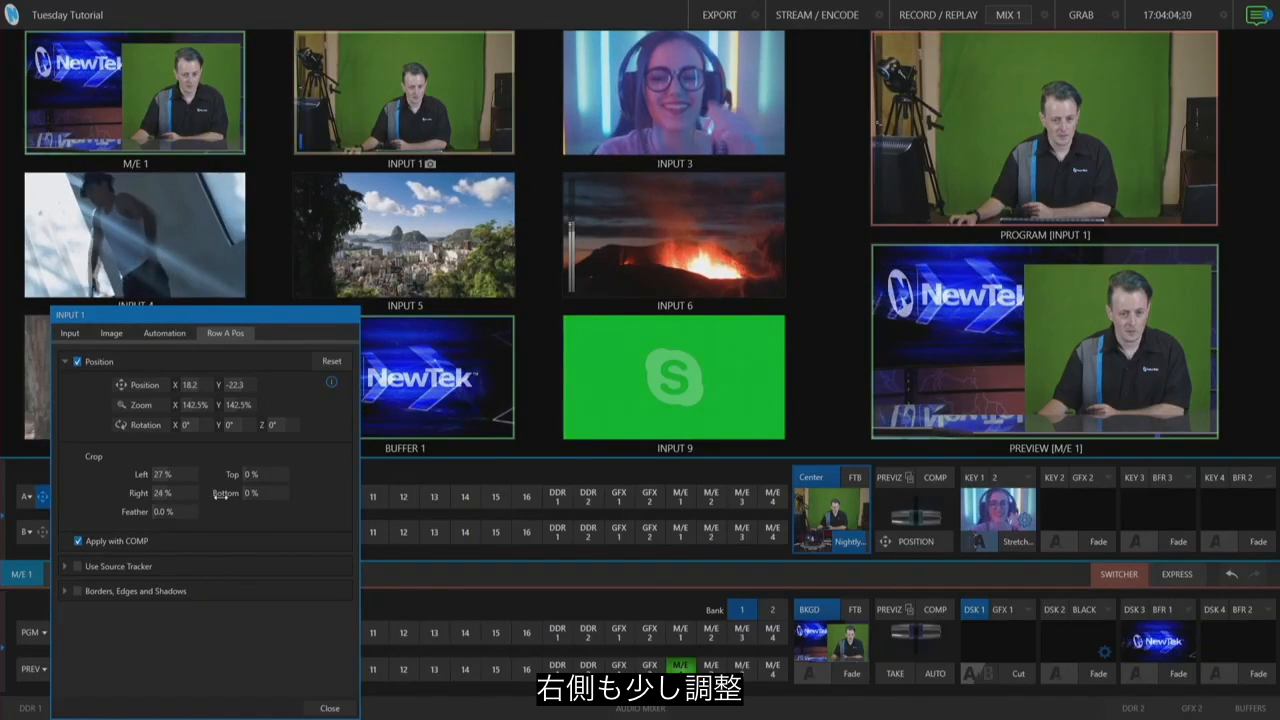
# Step: Compare the crop settings in the Image and Row A Pos tabs of Input 1's panel
pyautogui.click(113, 333)
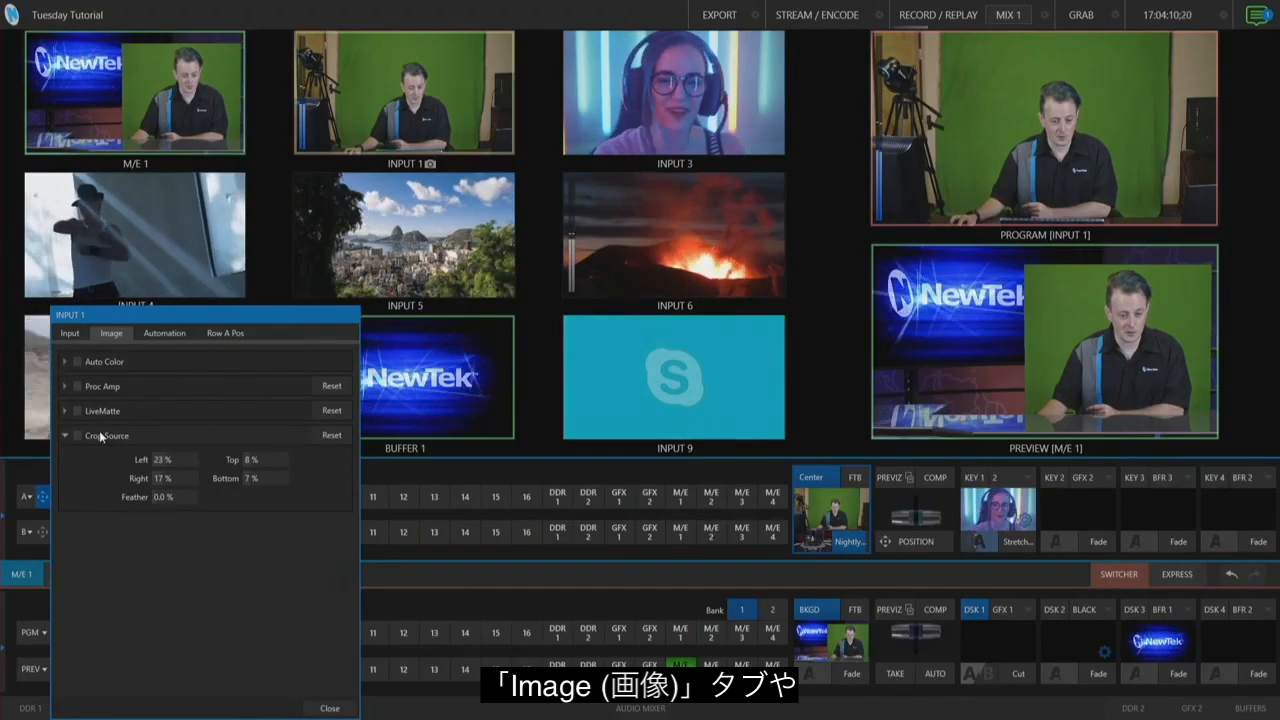
pyautogui.click(228, 332)
pyautogui.click(111, 333)
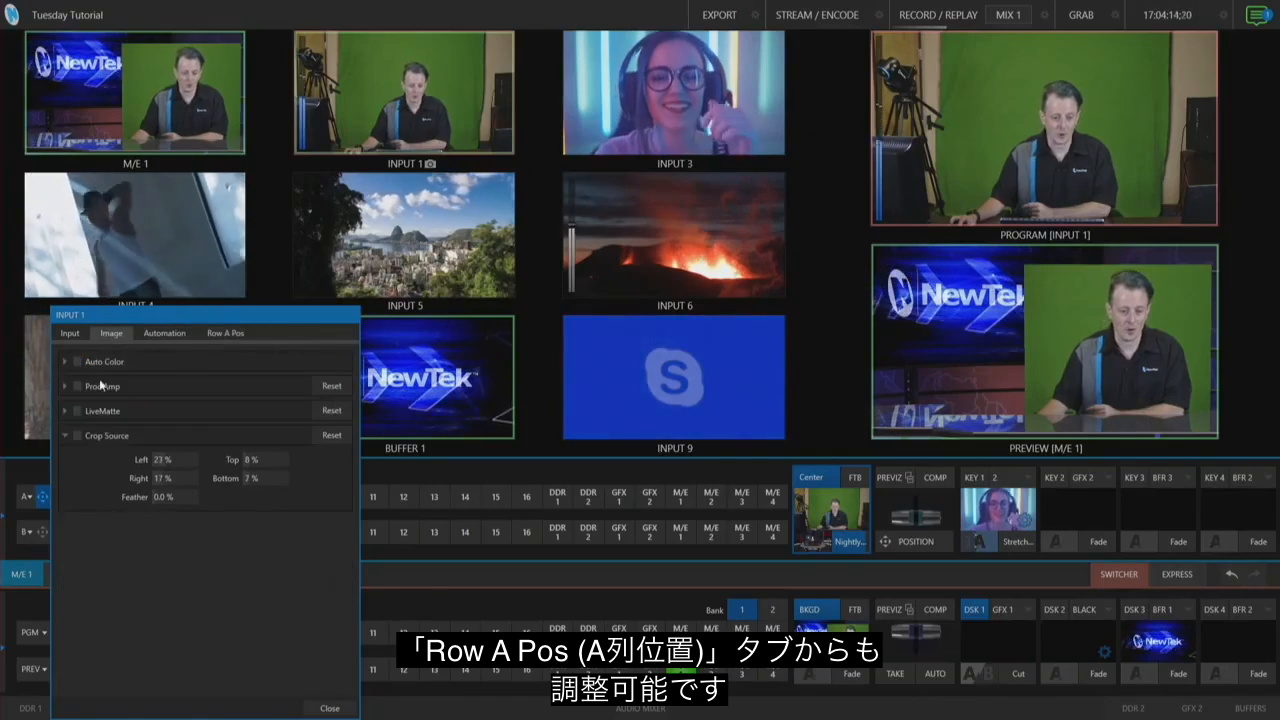
pyautogui.click(78, 435)
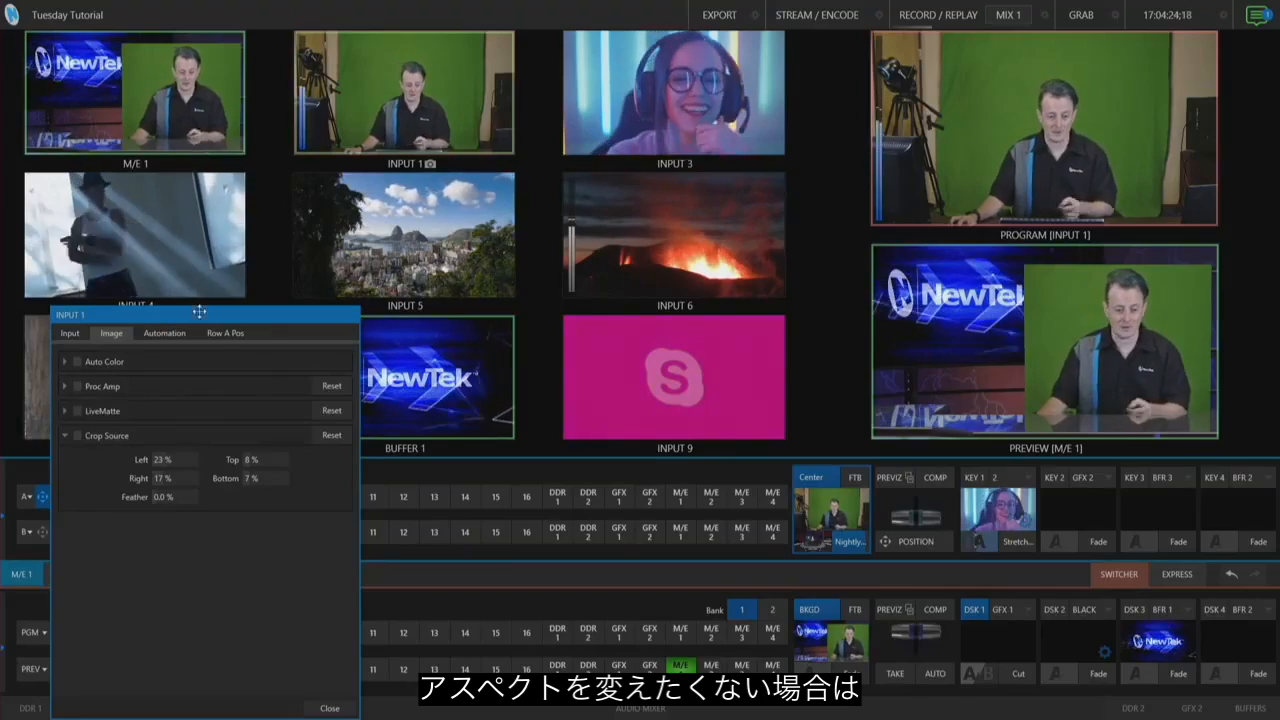
pyautogui.click(222, 333)
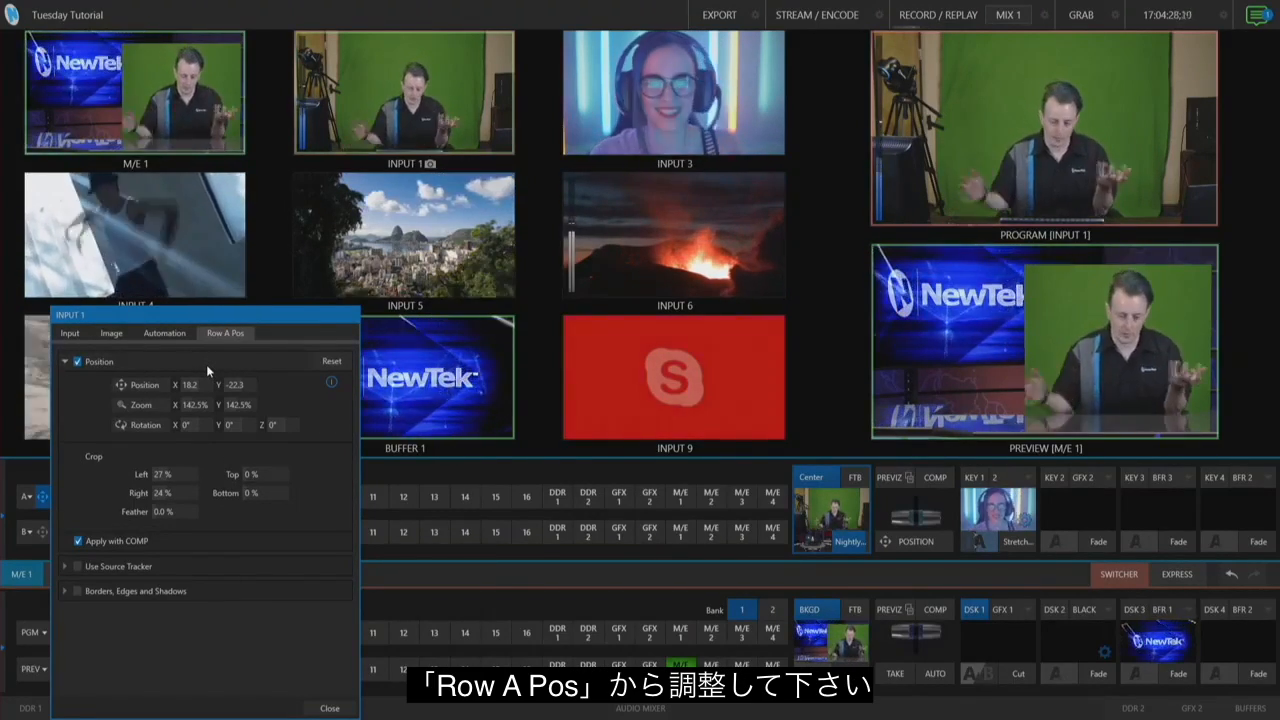
pyautogui.click(111, 334)
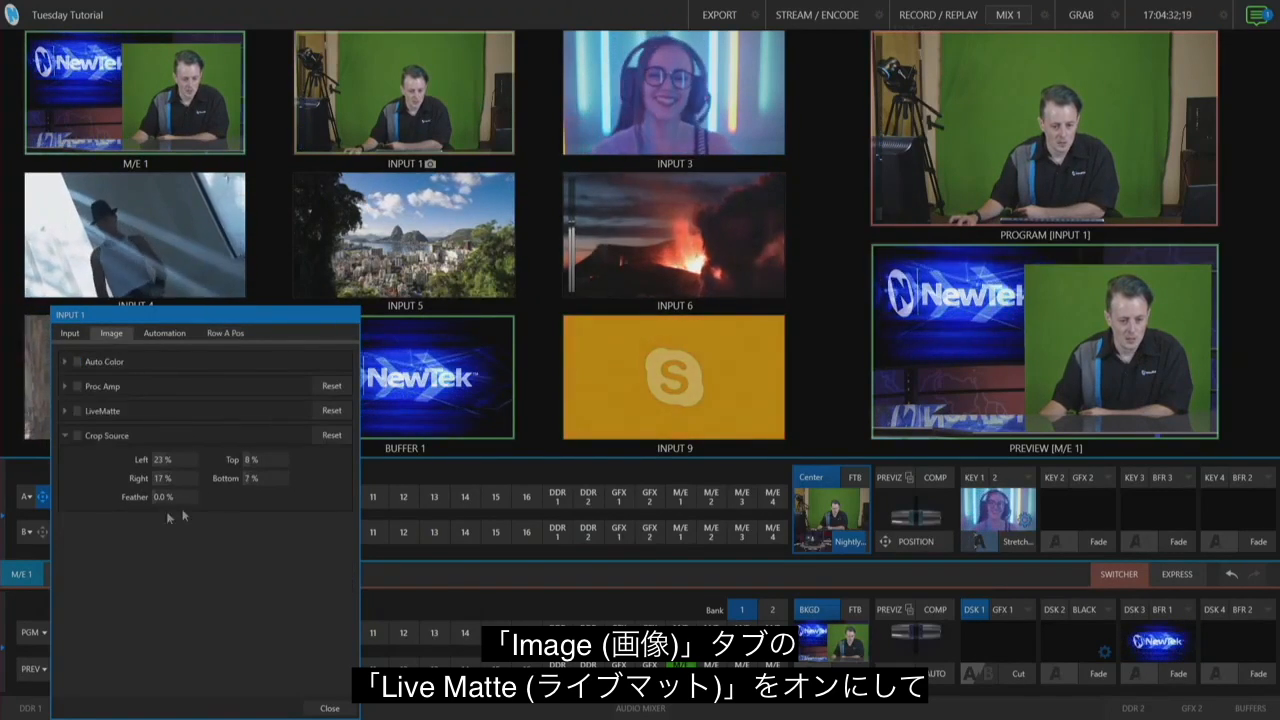
# Step: Reset Input 1's Crop Source values in the Image tab and close the panel
pyautogui.click(78, 411)
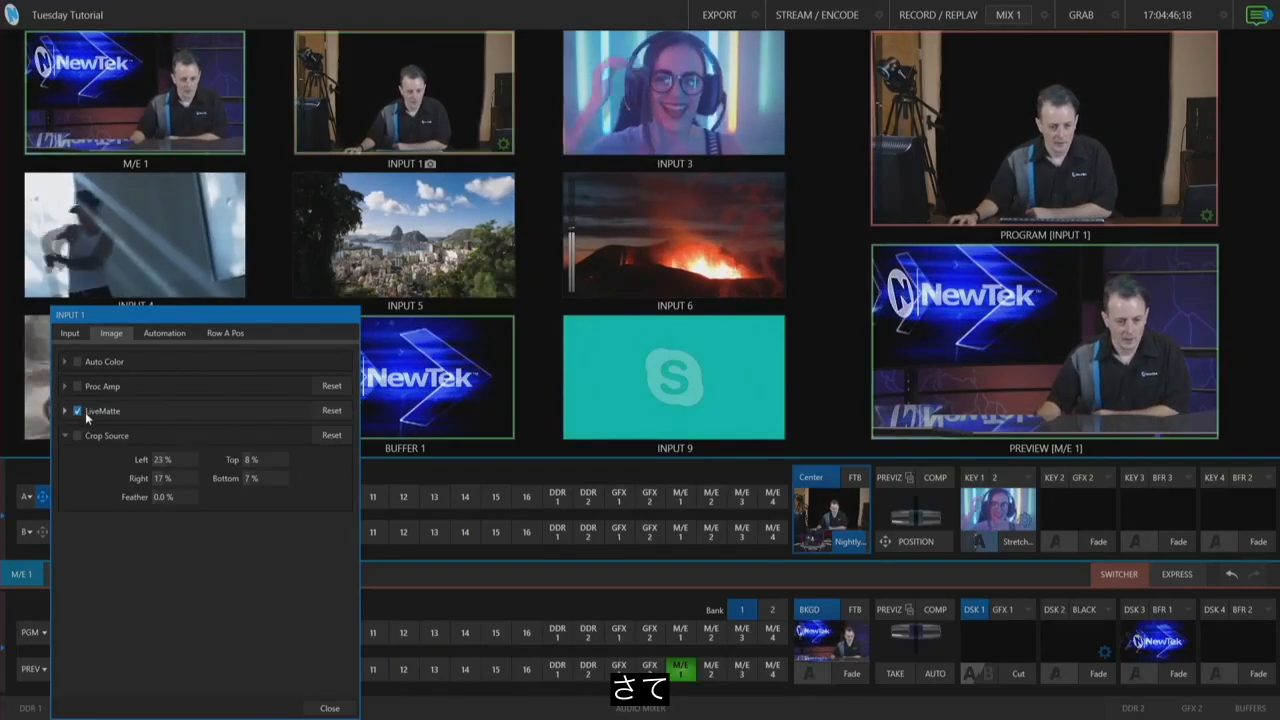
pyautogui.click(85, 413)
pyautogui.click(331, 436)
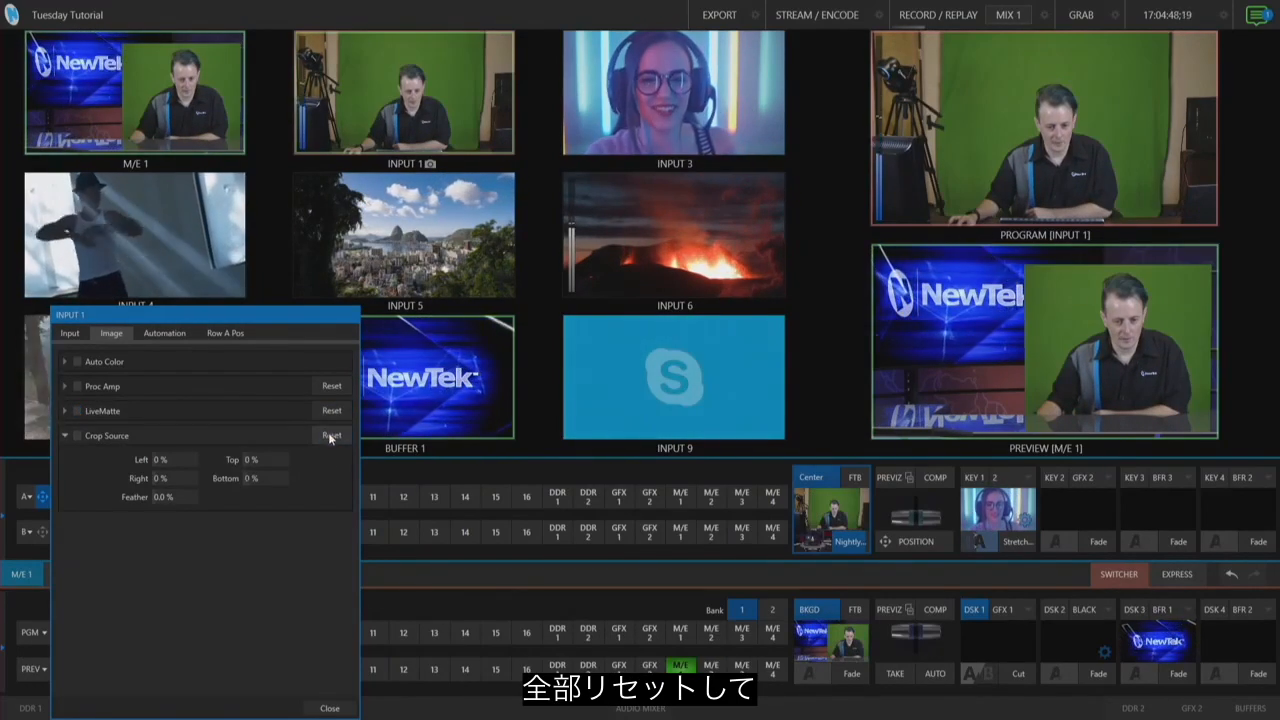
pyautogui.click(330, 708)
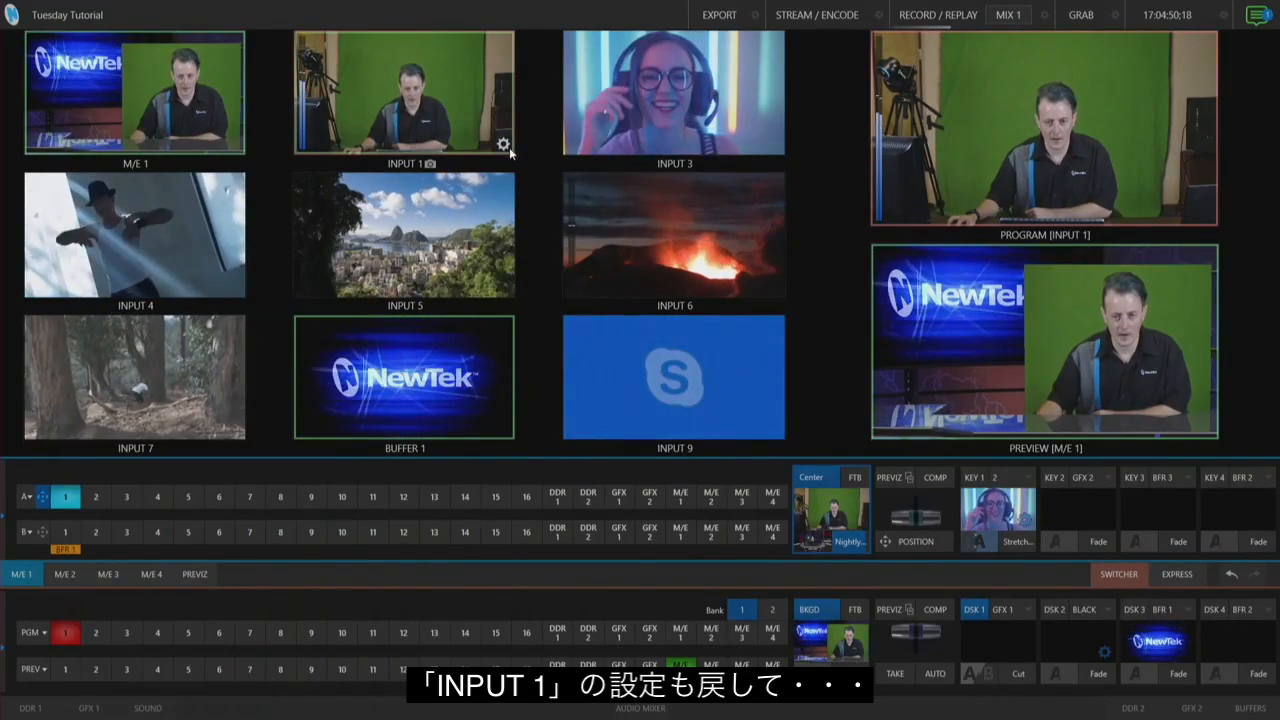
# Step: Enable LiveMatte and Crop Source on Input 1, crop it to Left 20% and Right 19%, and close the panel
pyautogui.click(504, 145)
pyautogui.click(297, 277)
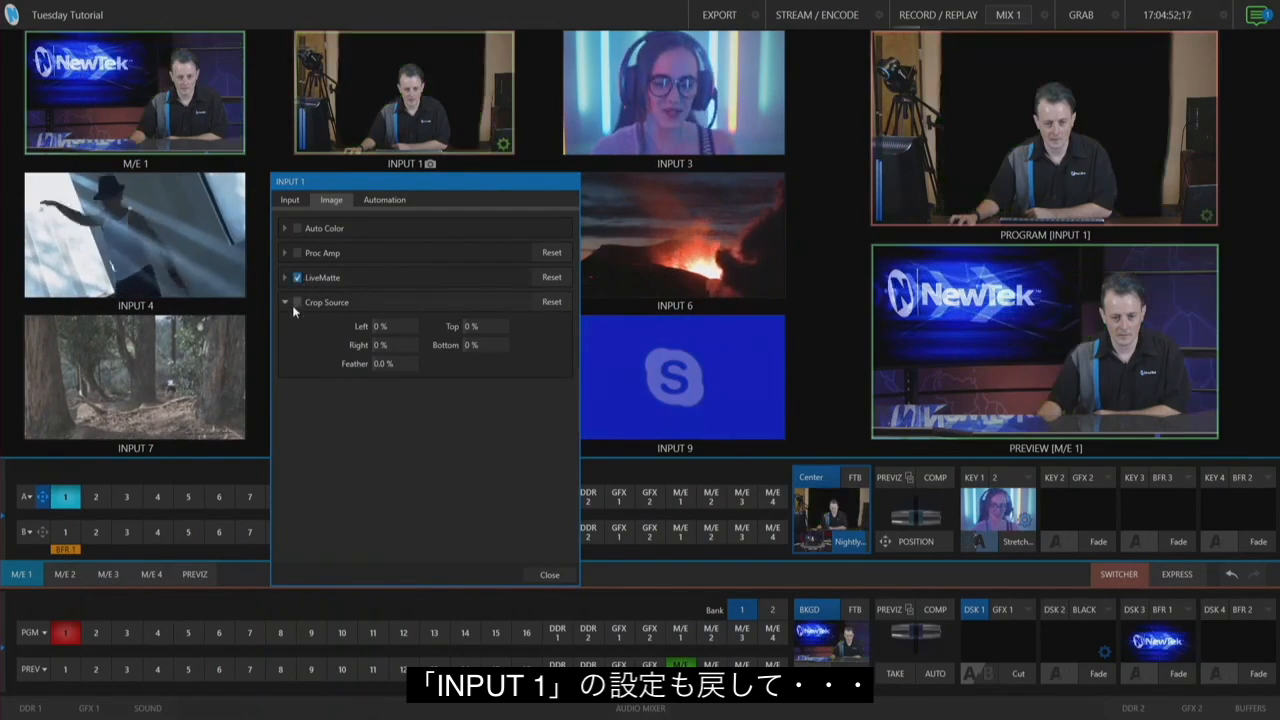
pyautogui.click(297, 302)
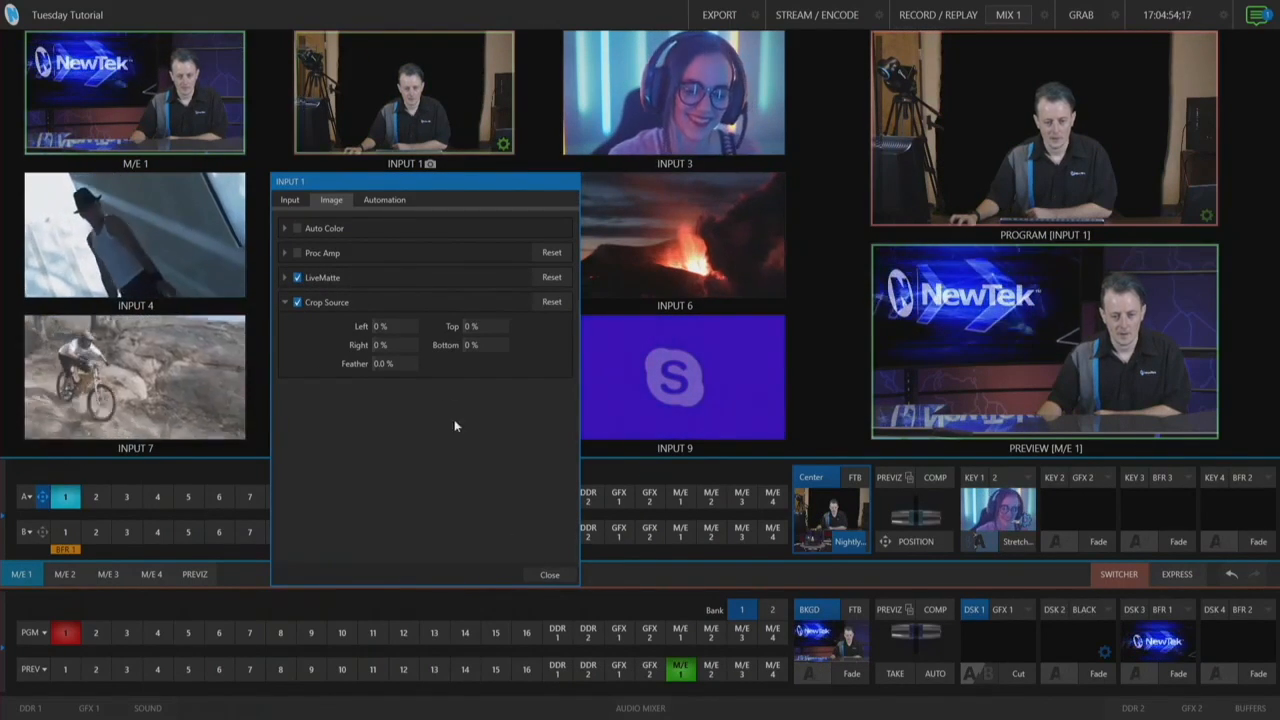
pyautogui.moveTo(382, 326); pyautogui.dragTo(428, 348)
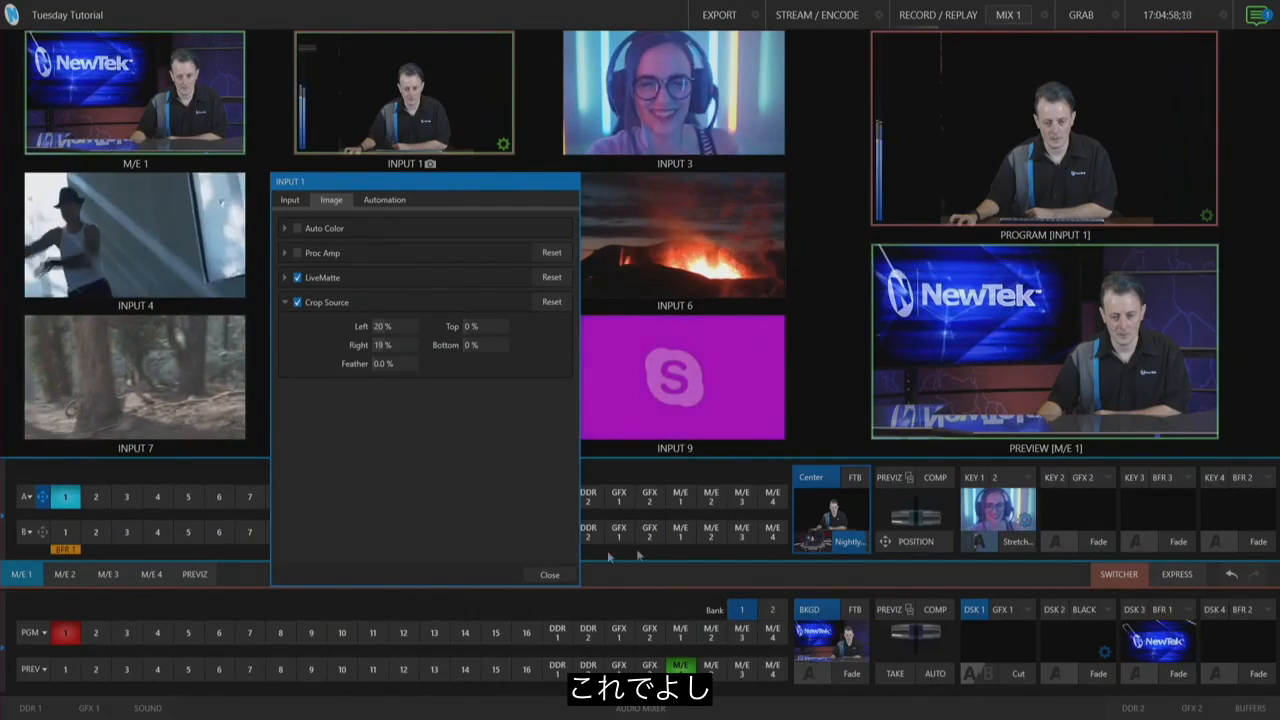
pyautogui.click(556, 574)
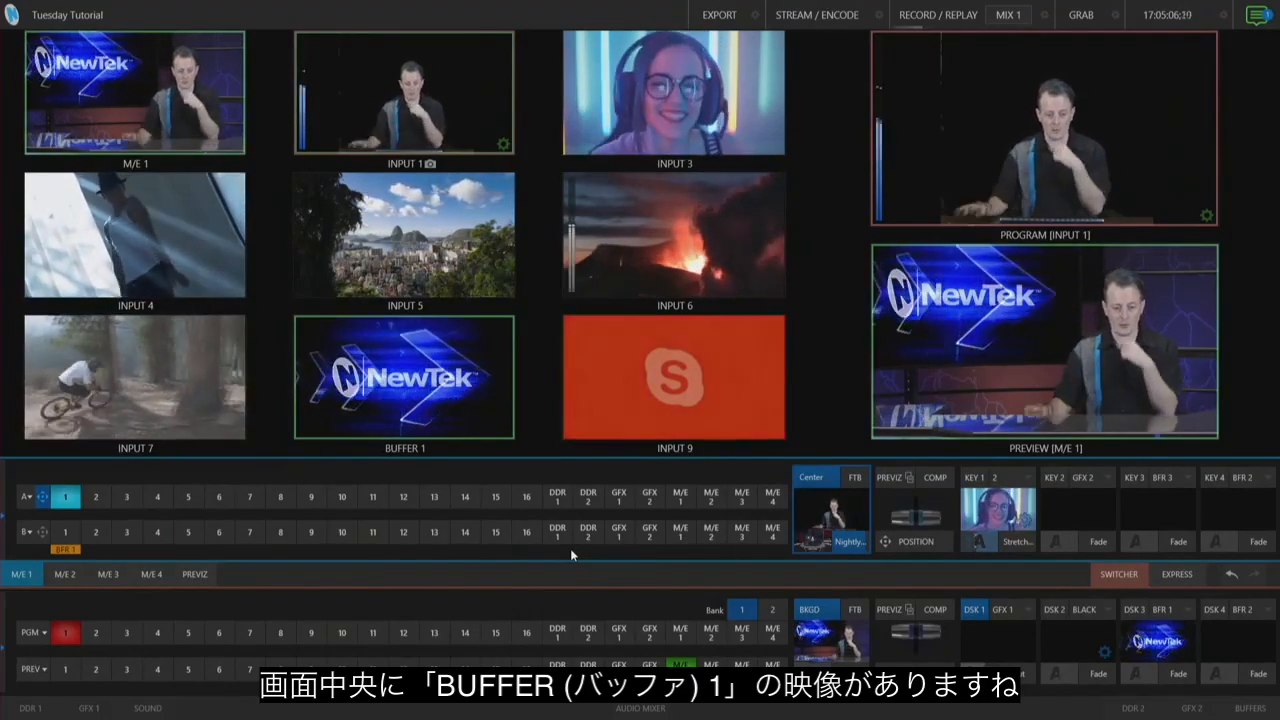
# Step: Assign BFR 1 as the source of DSK 1 and choose the Fly In B transition for it
pyautogui.click(22, 574)
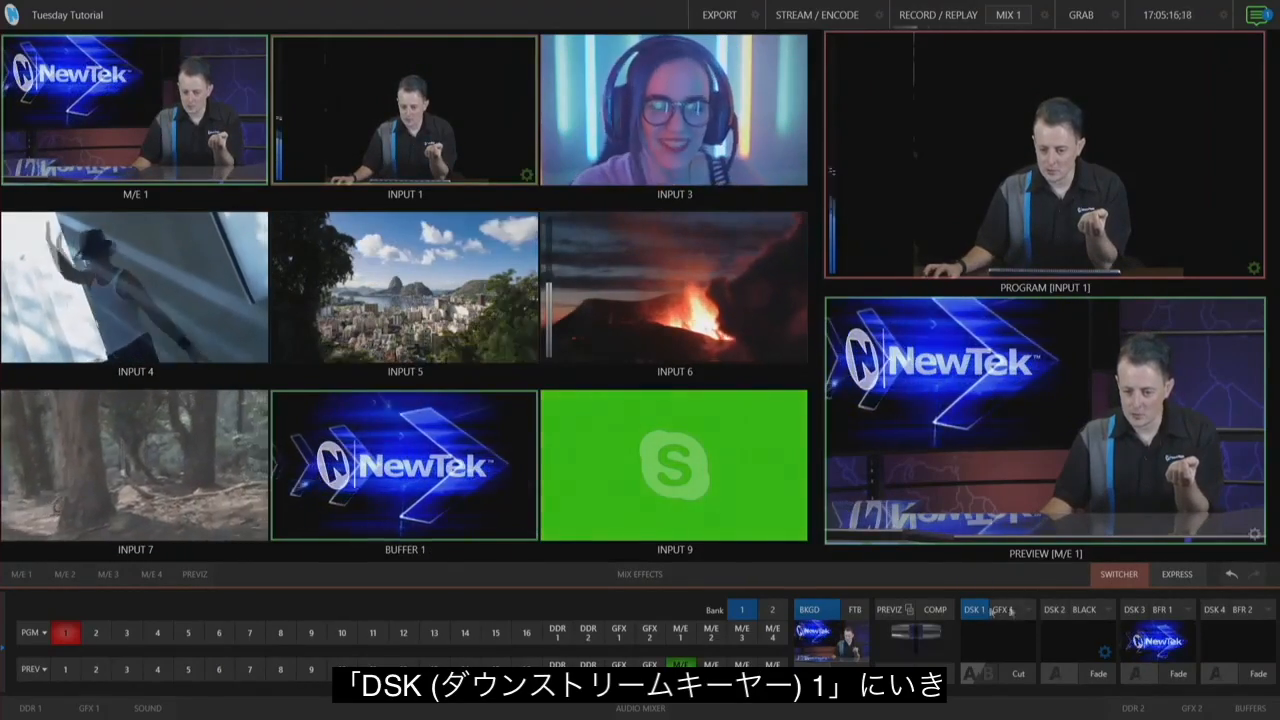
pyautogui.click(1028, 614)
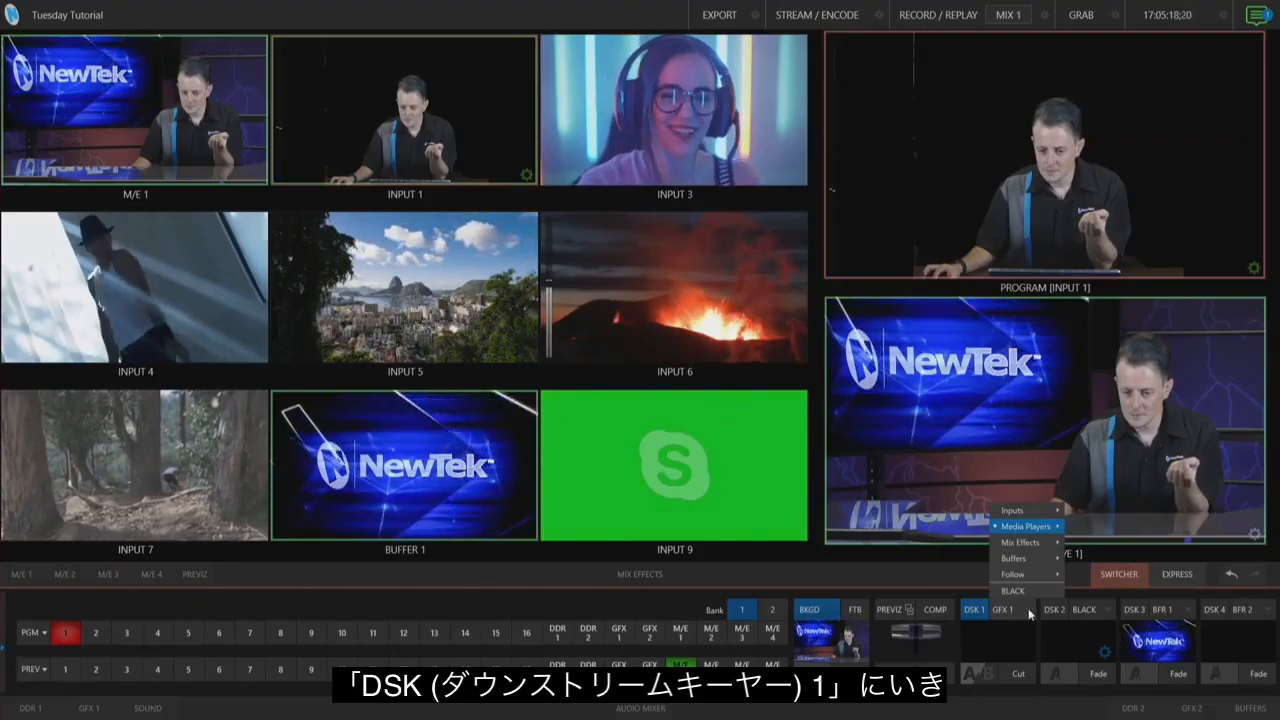
pyautogui.moveTo(1041, 550)
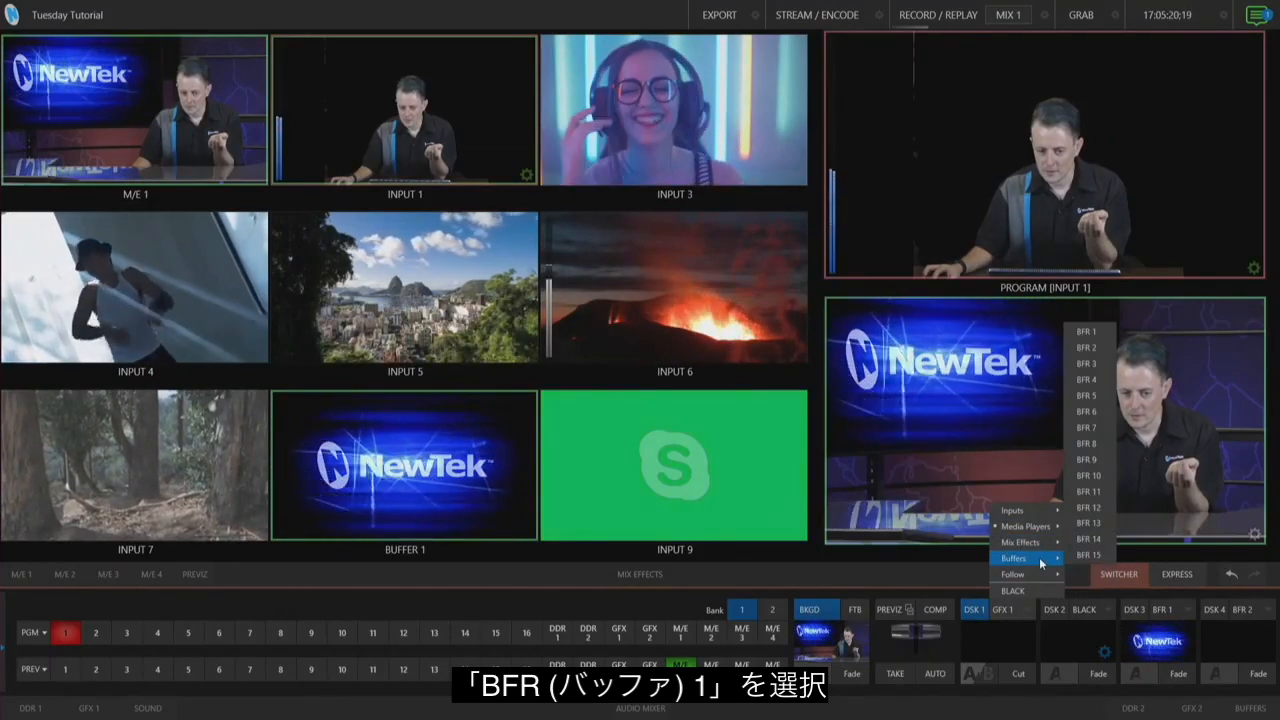
pyautogui.click(1097, 336)
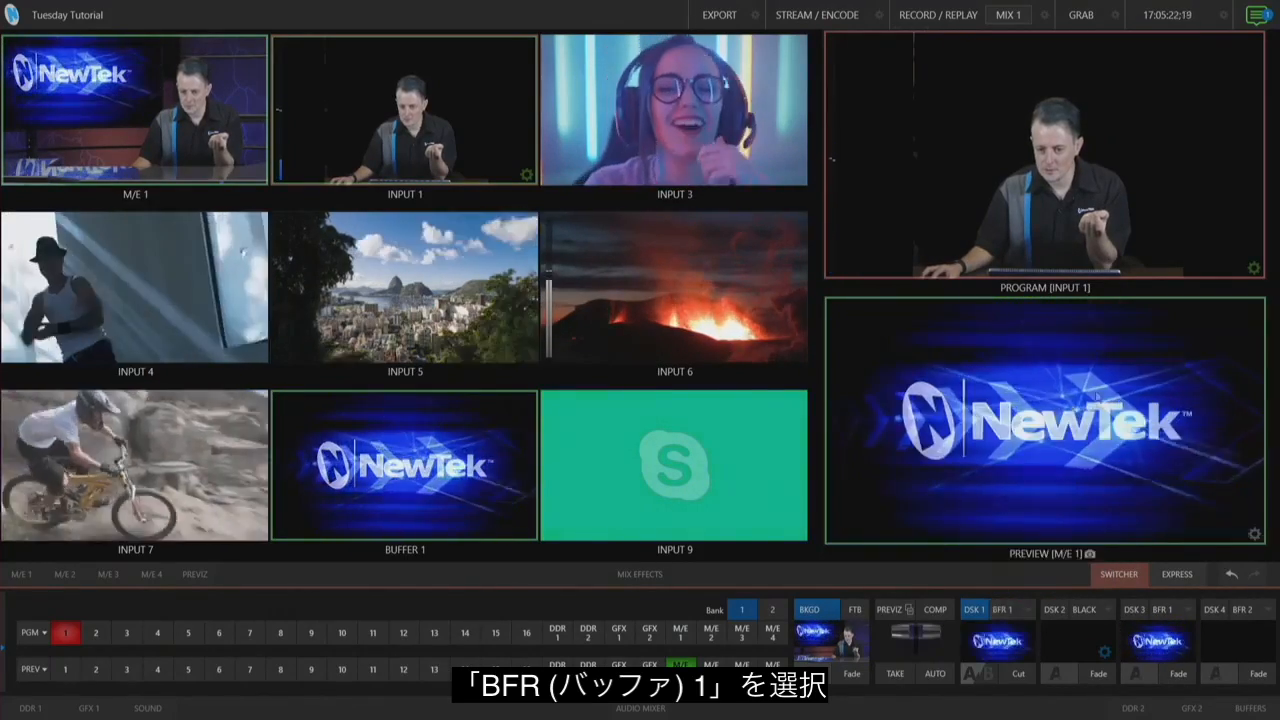
pyautogui.click(990, 678)
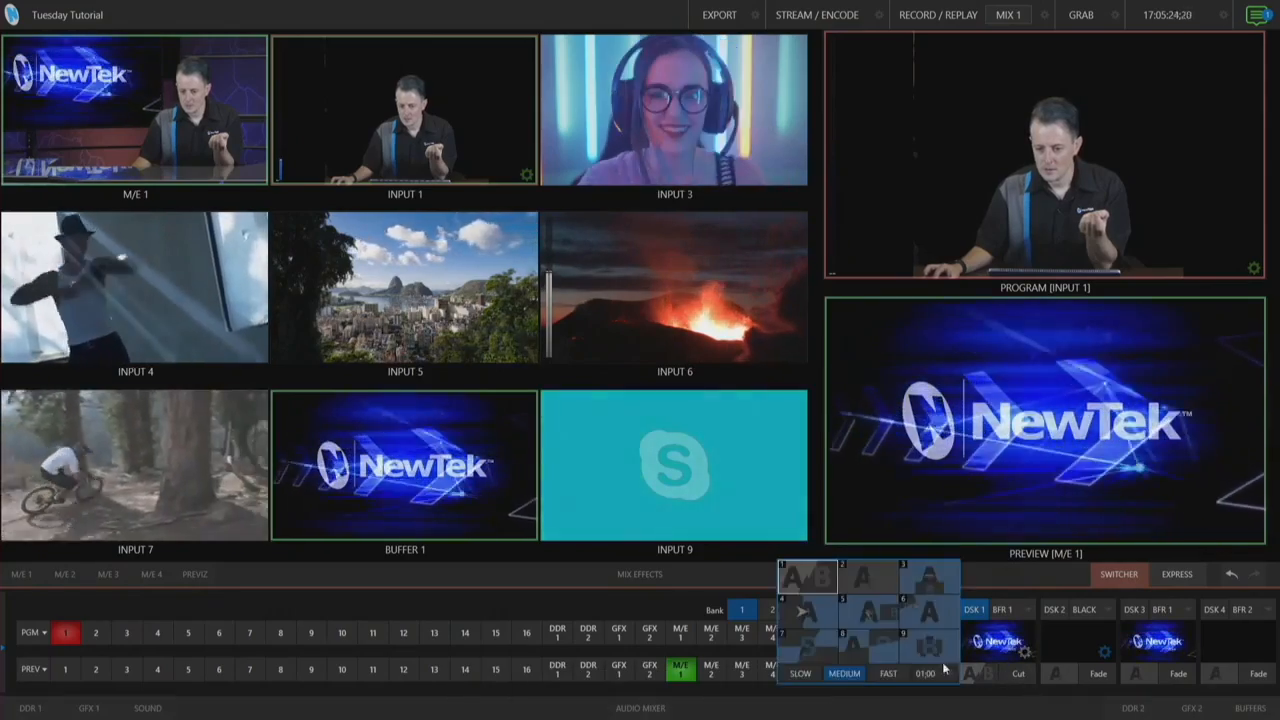
pyautogui.click(911, 577)
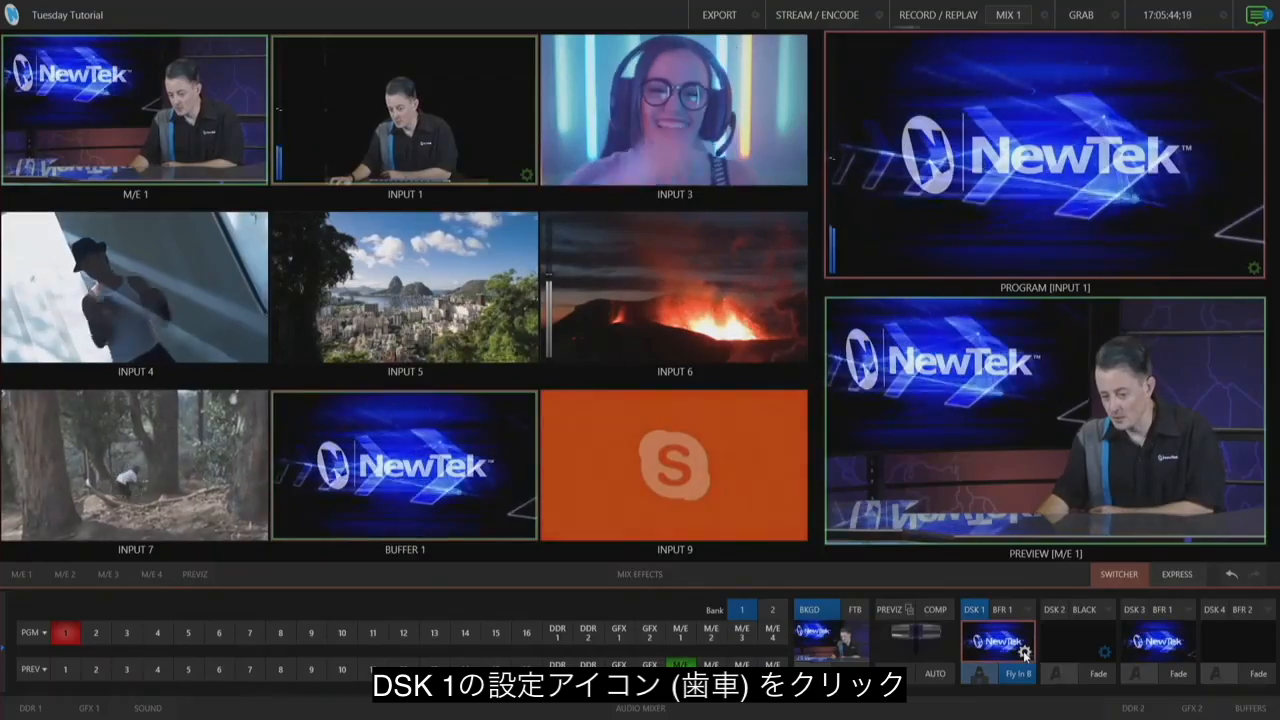
# Step: Open DSK 1's settings for Buffer 1 and enable Position
pyautogui.click(1024, 654)
pyautogui.moveTo(797, 312); pyautogui.dragTo(750, 314)
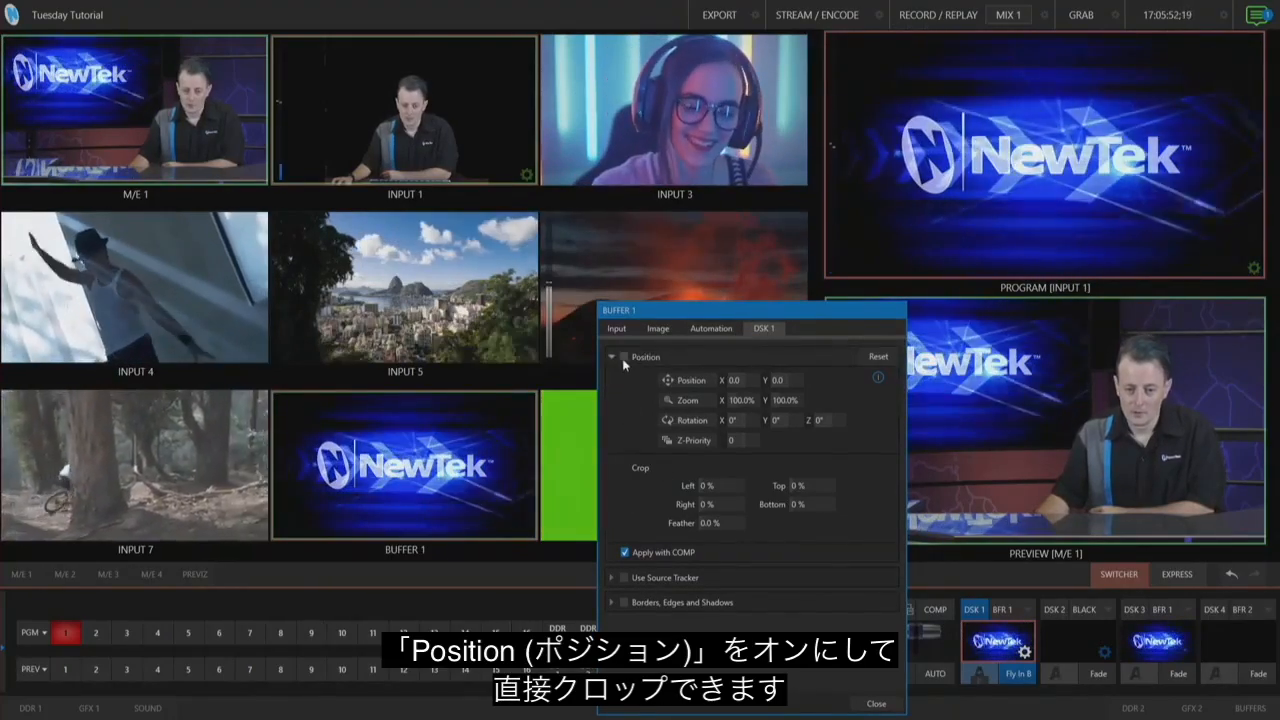
pyautogui.click(624, 357)
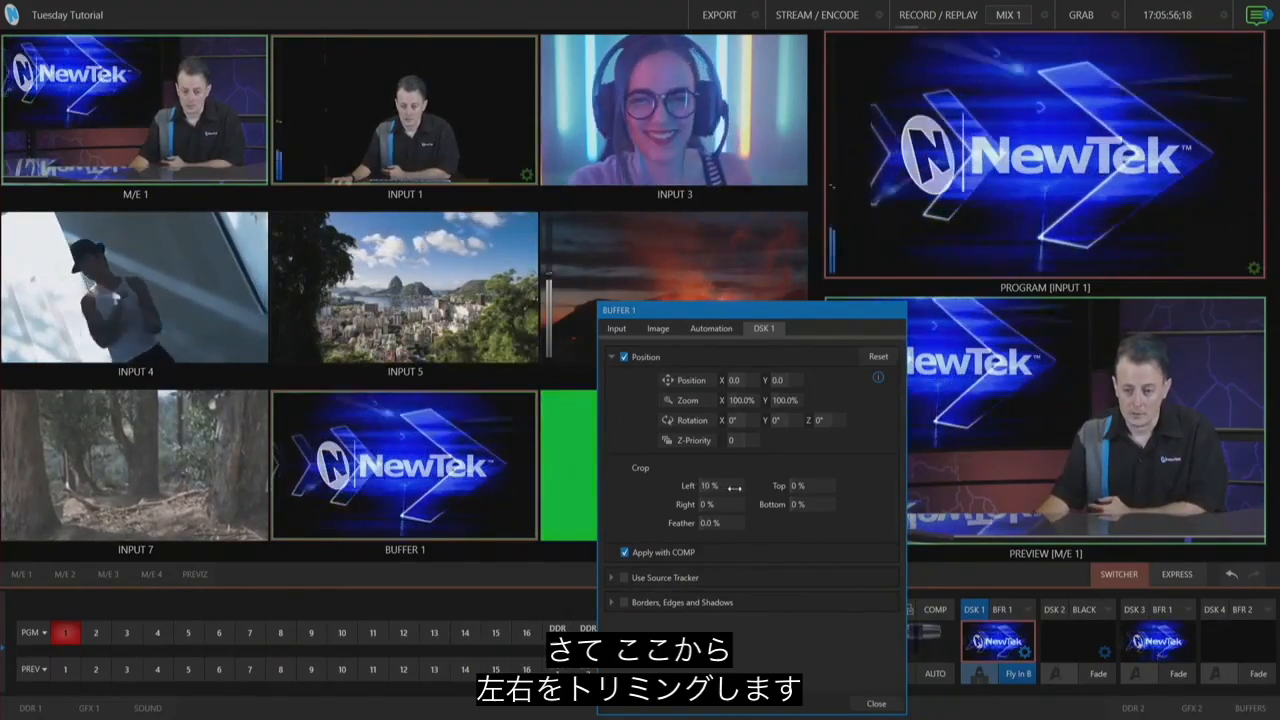
# Step: Crop the Buffer 1 logo to Left 5%, Right 12%, Top 27%, Bottom 30%, with Feather 7.7%
pyautogui.moveTo(737, 492)
pyautogui.mouseDown()
pyautogui.moveTo(720, 505)
pyautogui.moveTo(734, 505)
pyautogui.mouseUp()
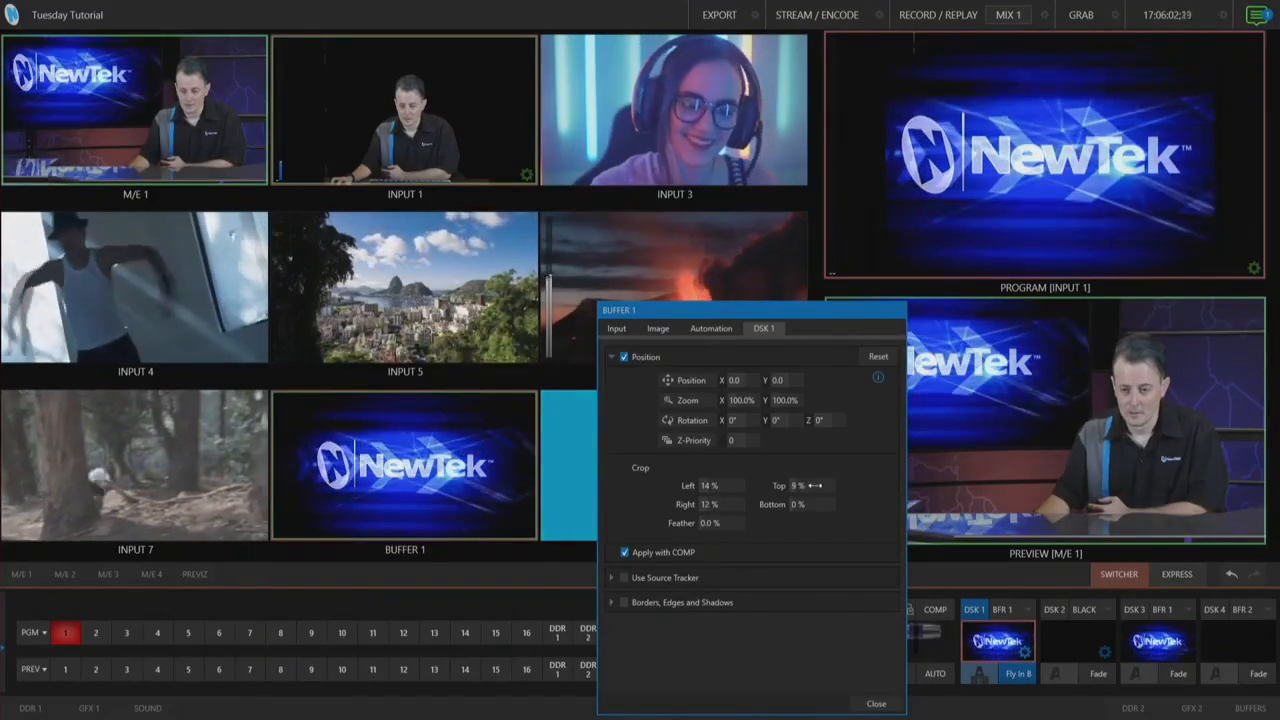
pyautogui.moveTo(841, 485); pyautogui.dragTo(864, 488)
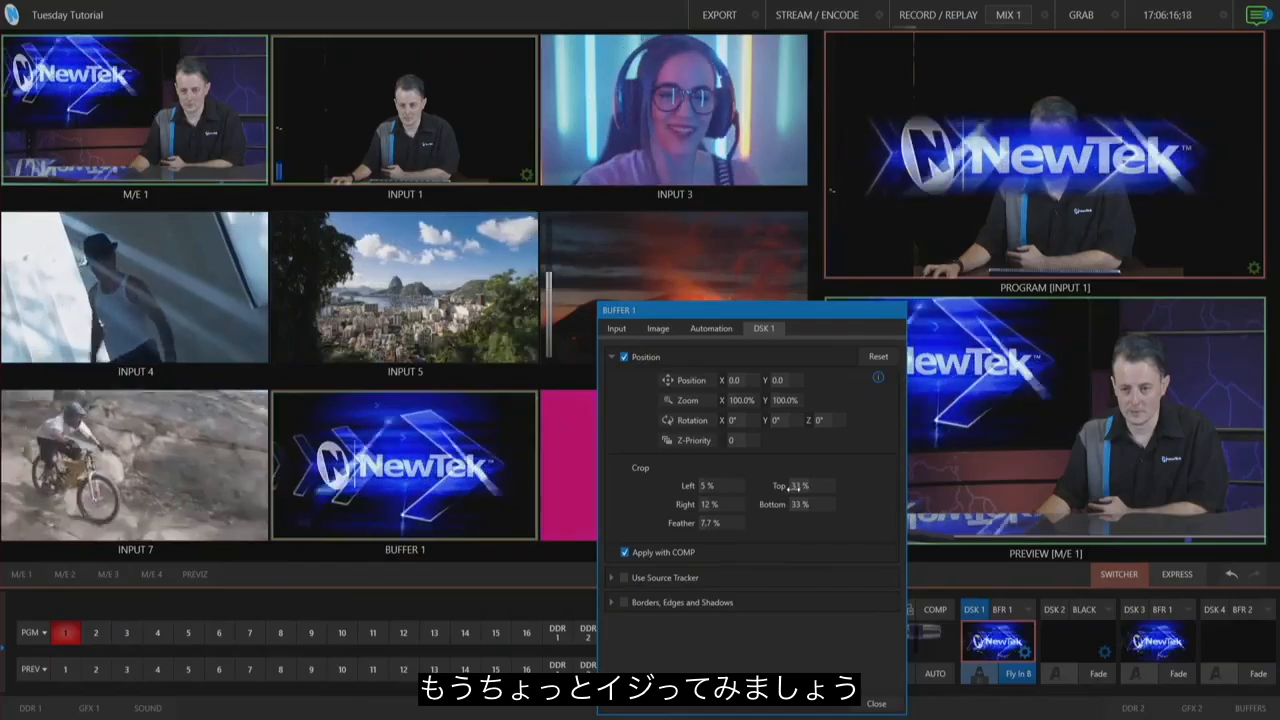
pyautogui.moveTo(791, 490); pyautogui.dragTo(789, 491)
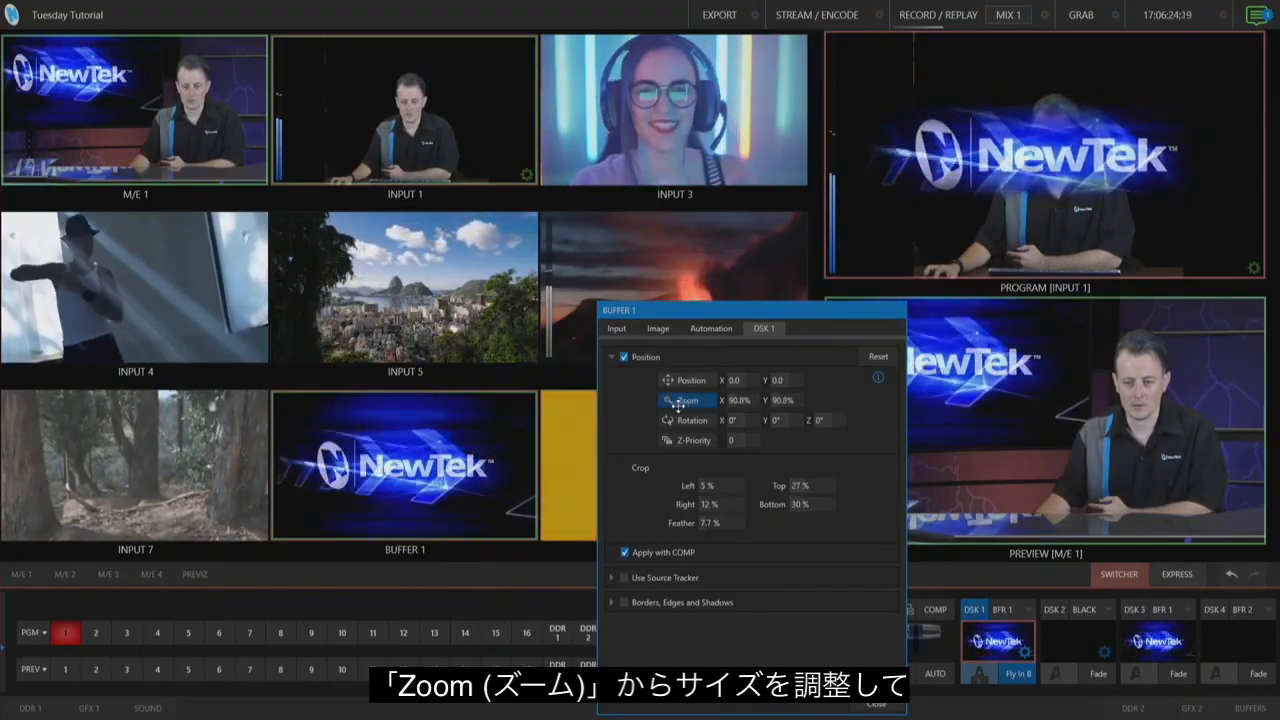
# Step: Shrink the logo to 71.3% zoom, move it to the corner at X -67.1, Y 73.5, and close the panel
pyautogui.moveTo(663, 409); pyautogui.dragTo(652, 412)
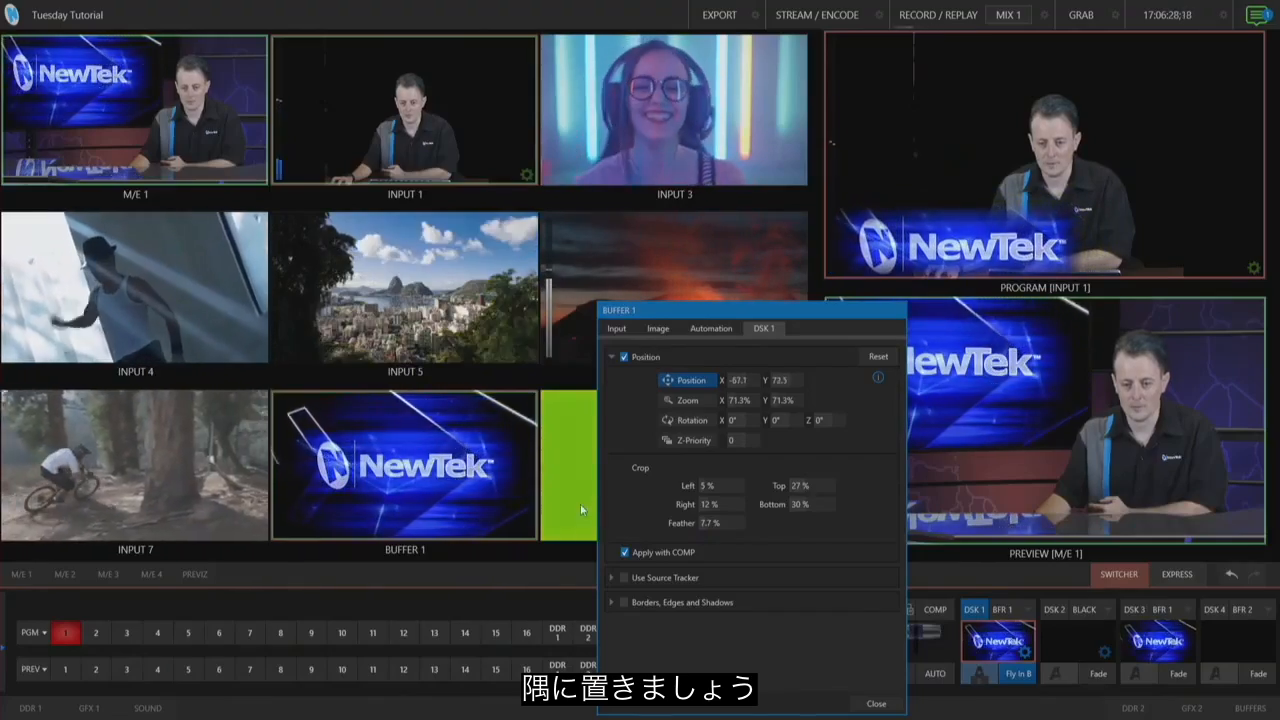
pyautogui.moveTo(582, 510); pyautogui.dragTo(582, 512)
pyautogui.click(876, 704)
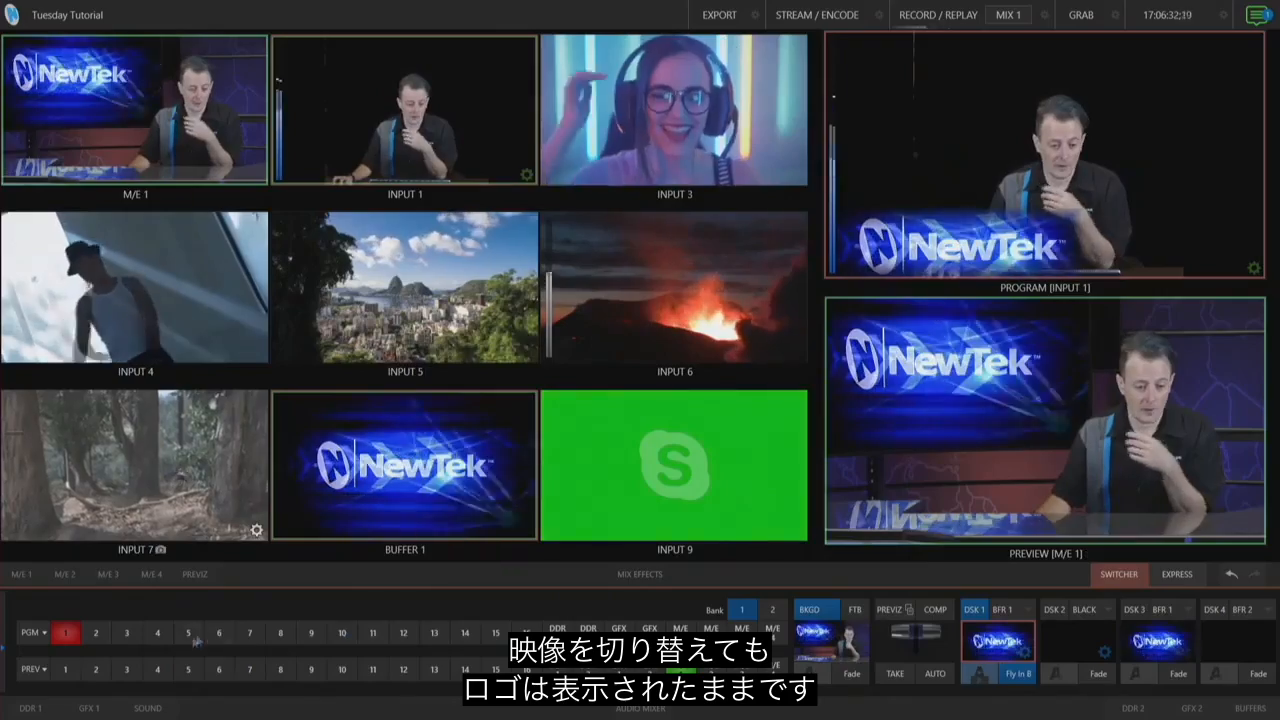
# Step: Switch the program output to Input 3
pyautogui.click(127, 633)
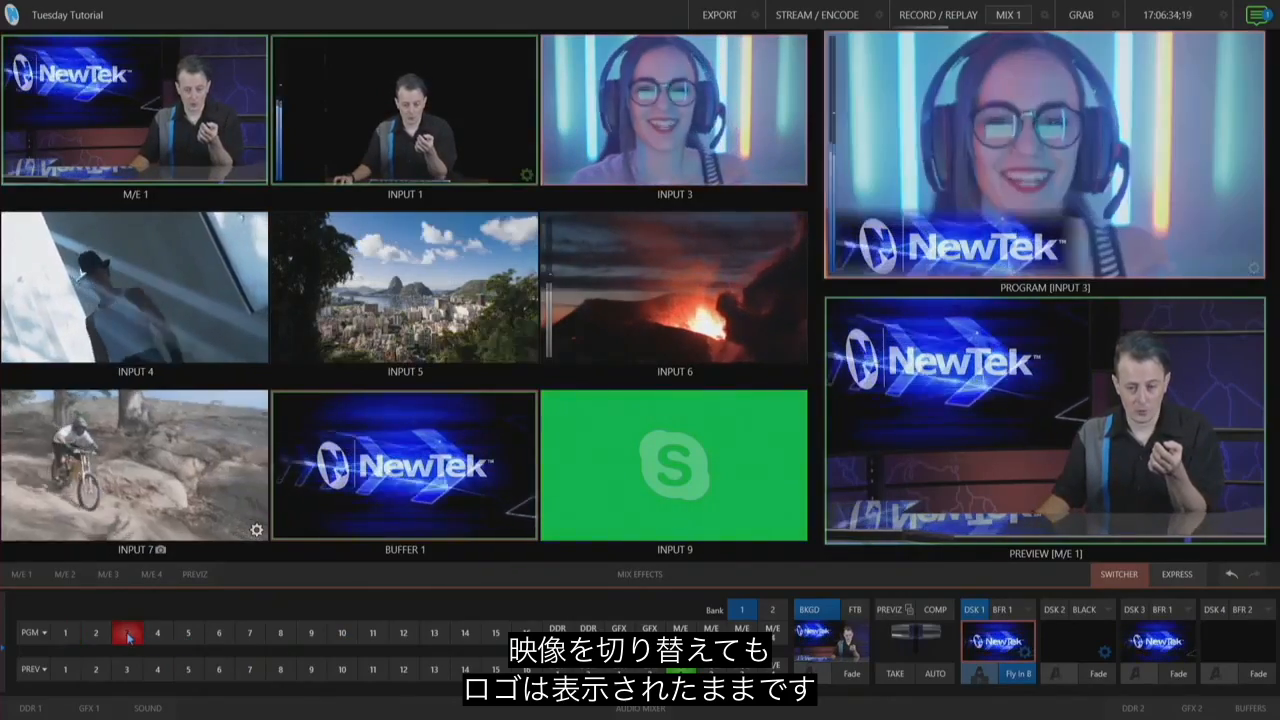